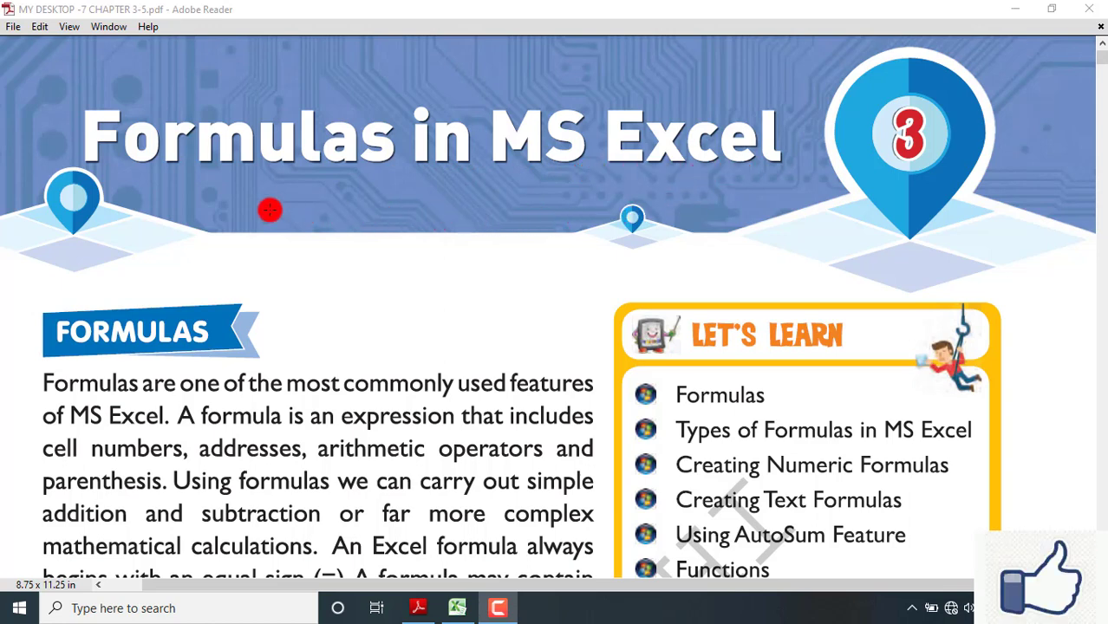
Step: Read the PDF chapter on Excel formulas, from formula elements and operators through the steps and example for creating numeric formulas
scroll(336, 221, "down", 2)
scroll(336, 223, "down", 4)
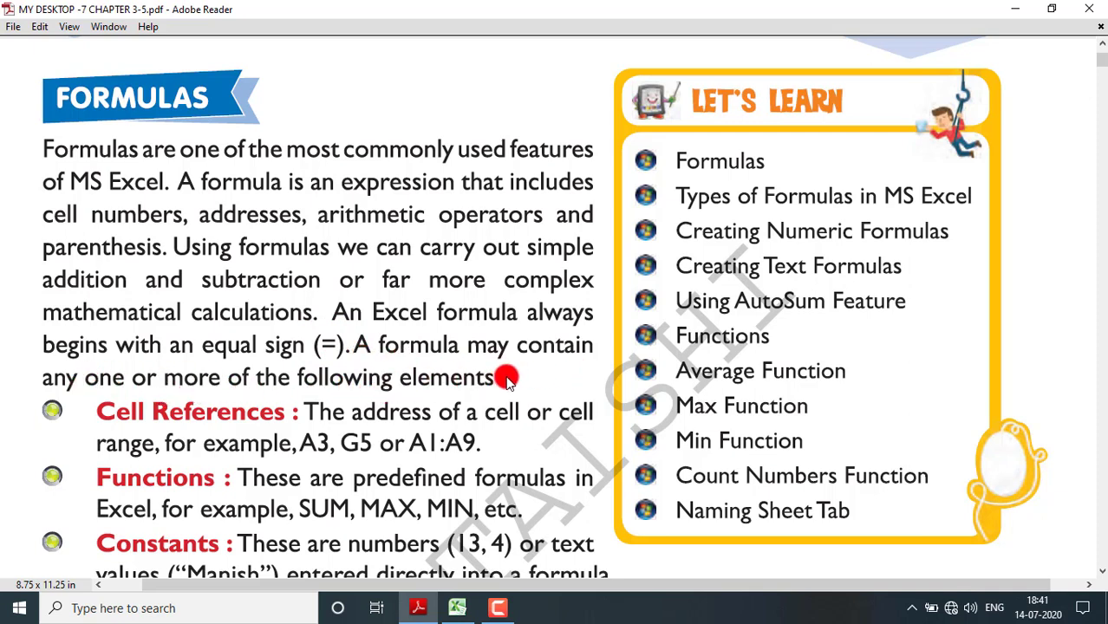
scroll(507, 379, "down", 4)
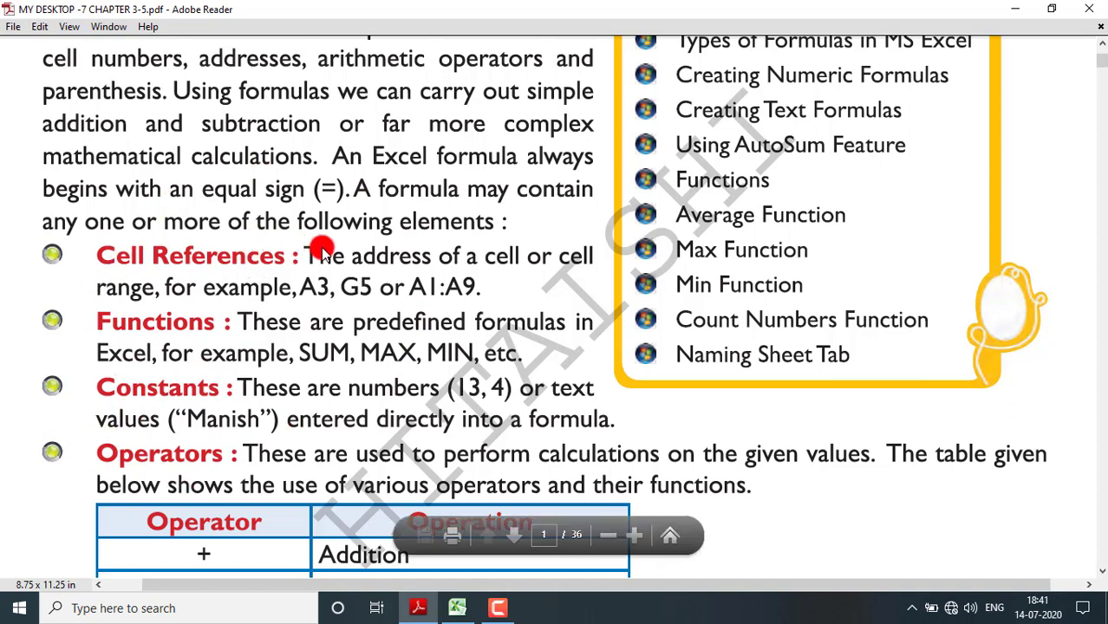
scroll(491, 252, "down", 3)
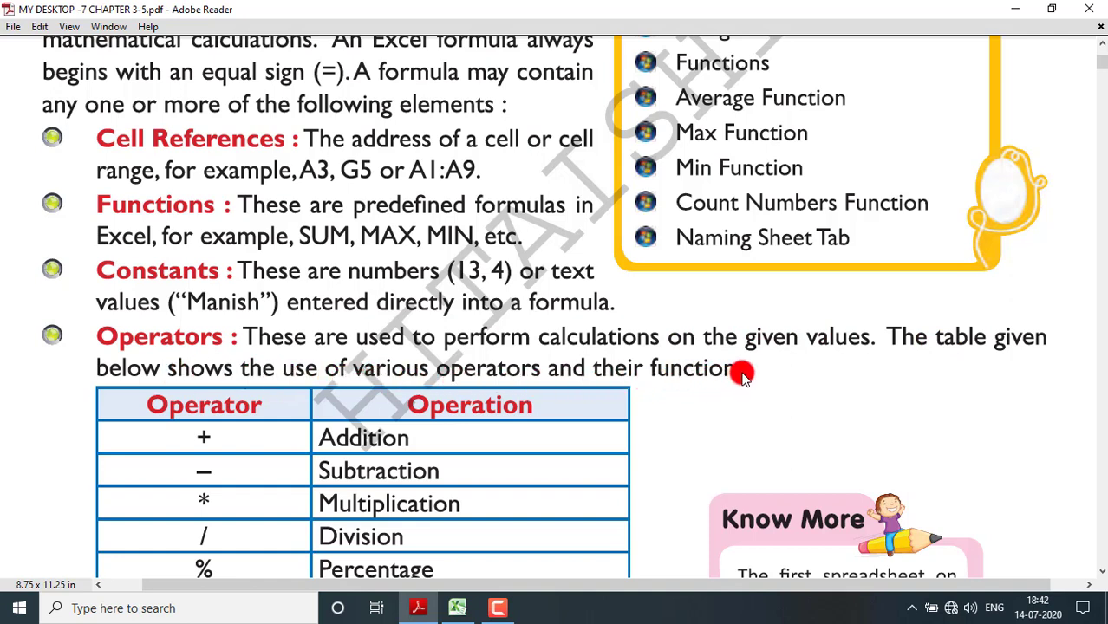
scroll(741, 373, "down", 8)
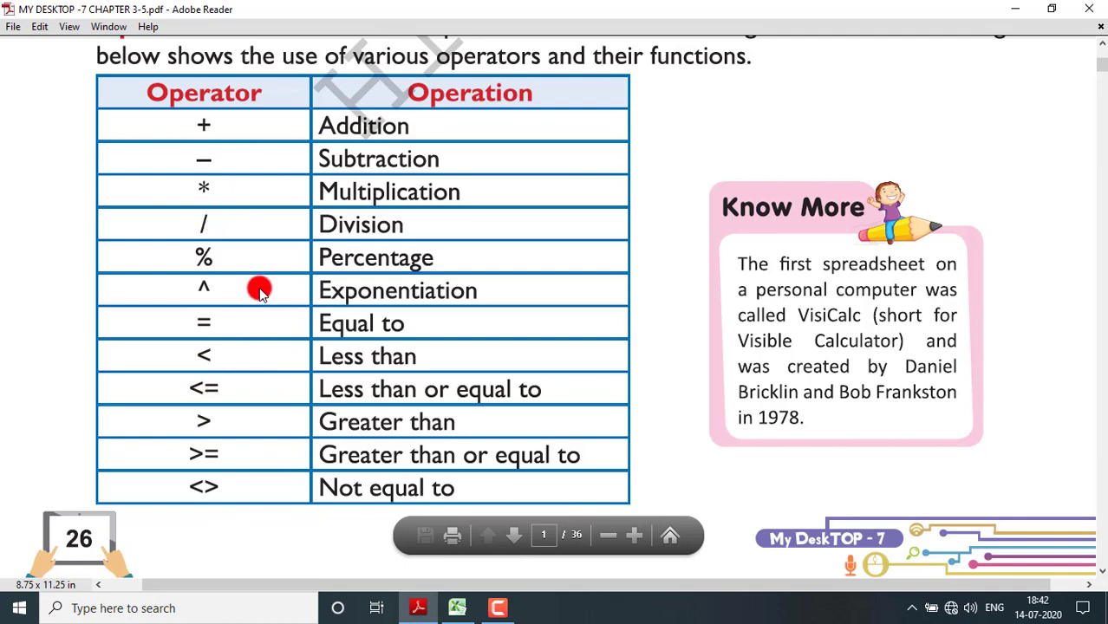
scroll(275, 205, "down", 10)
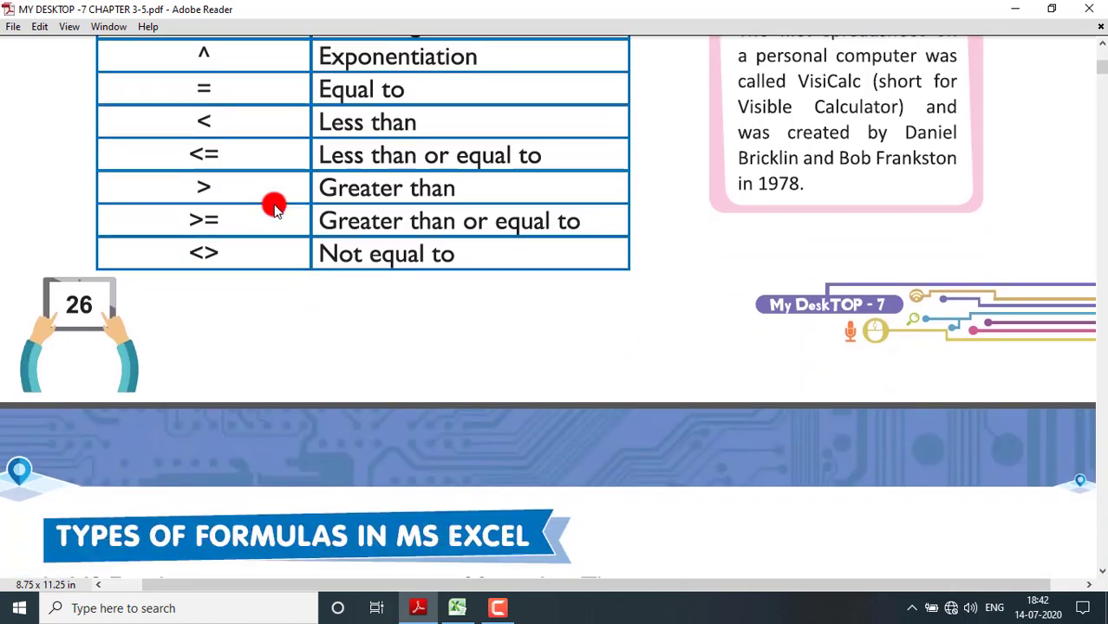
scroll(274, 208, "down", 5)
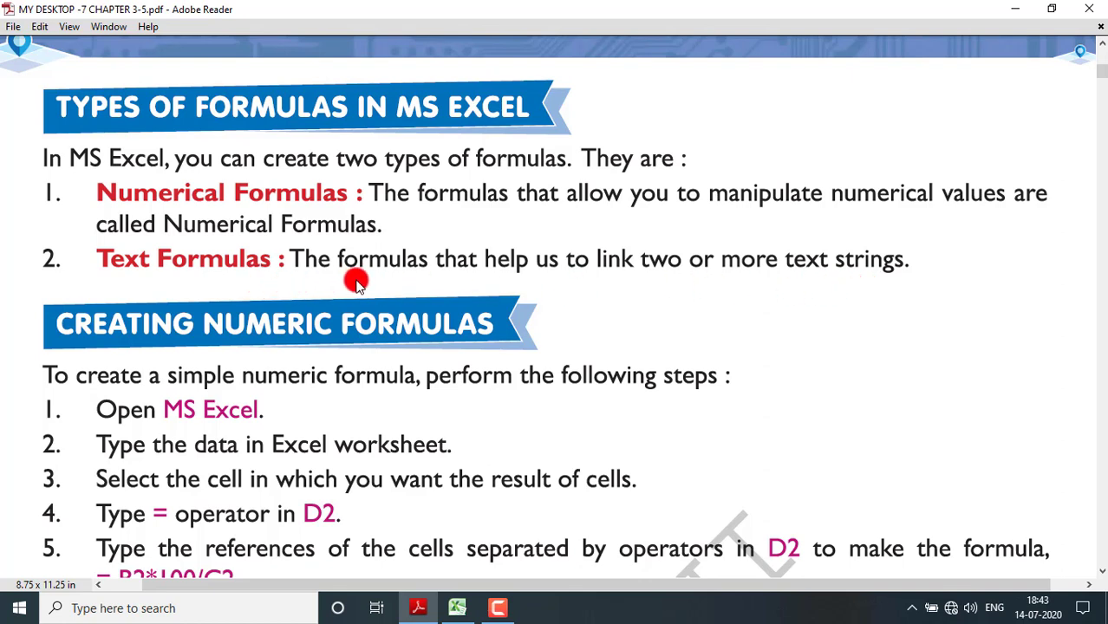
scroll(356, 281, "down", 5)
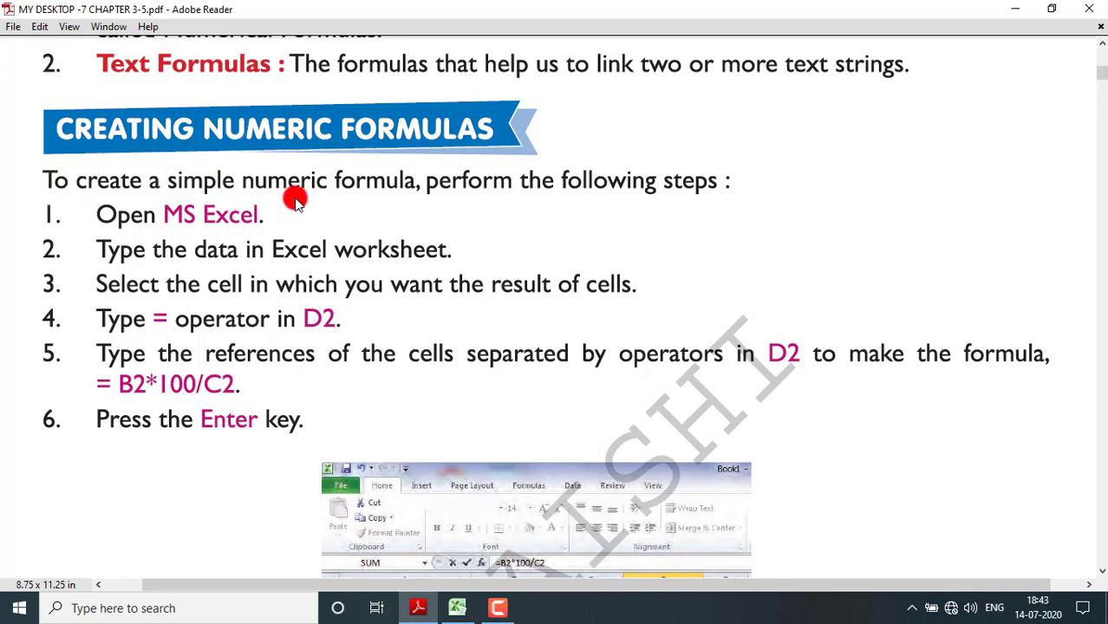
scroll(685, 201, "down", 2)
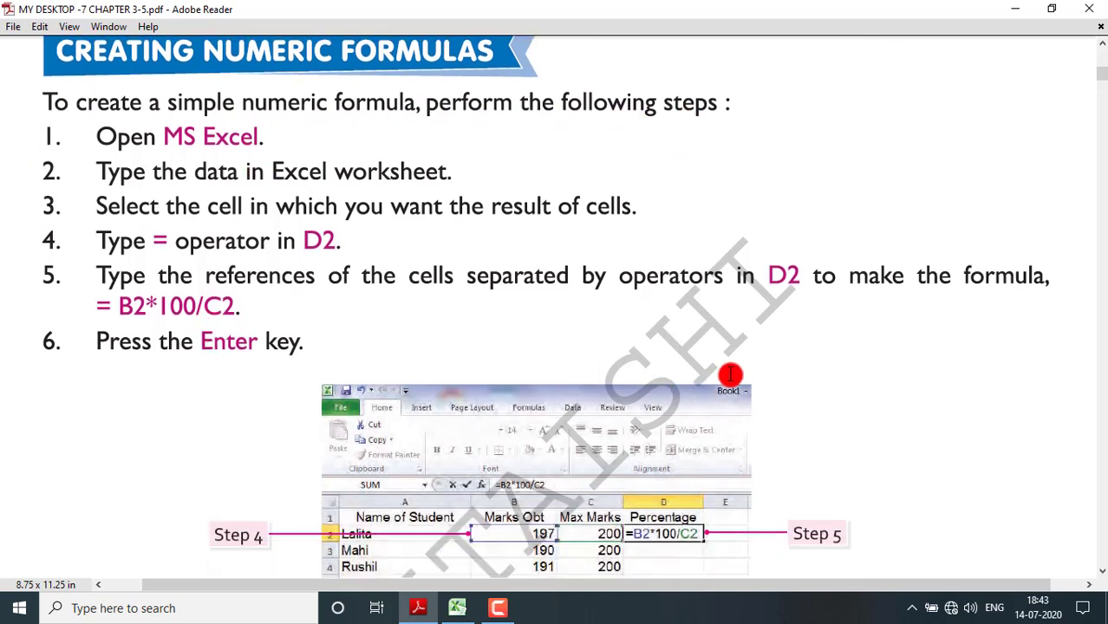
scroll(731, 375, "down", 8)
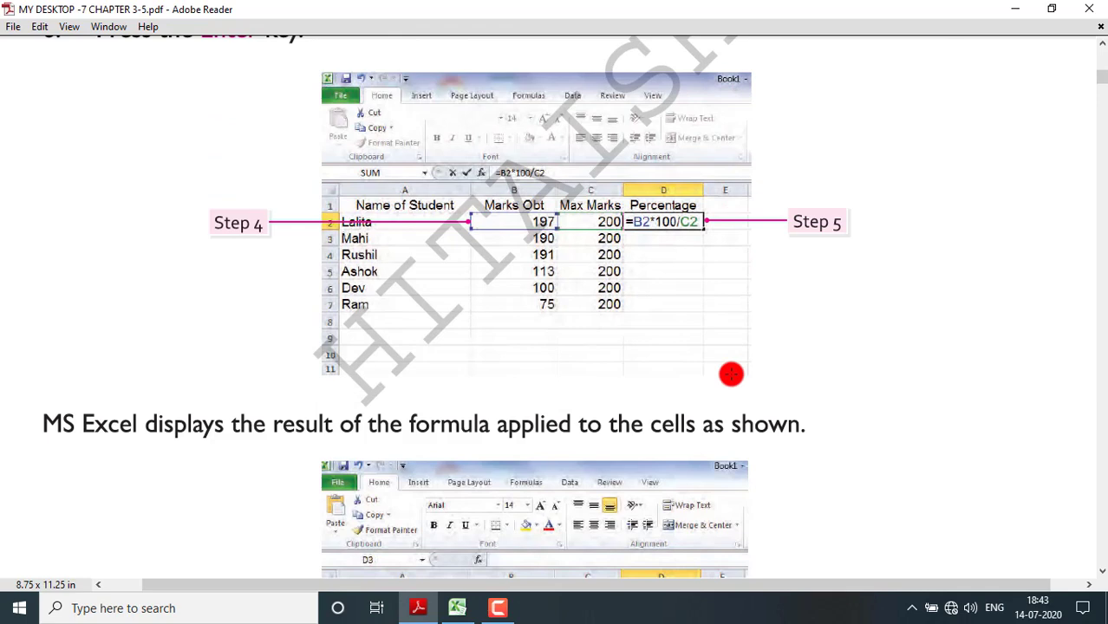
scroll(731, 375, "up", 9)
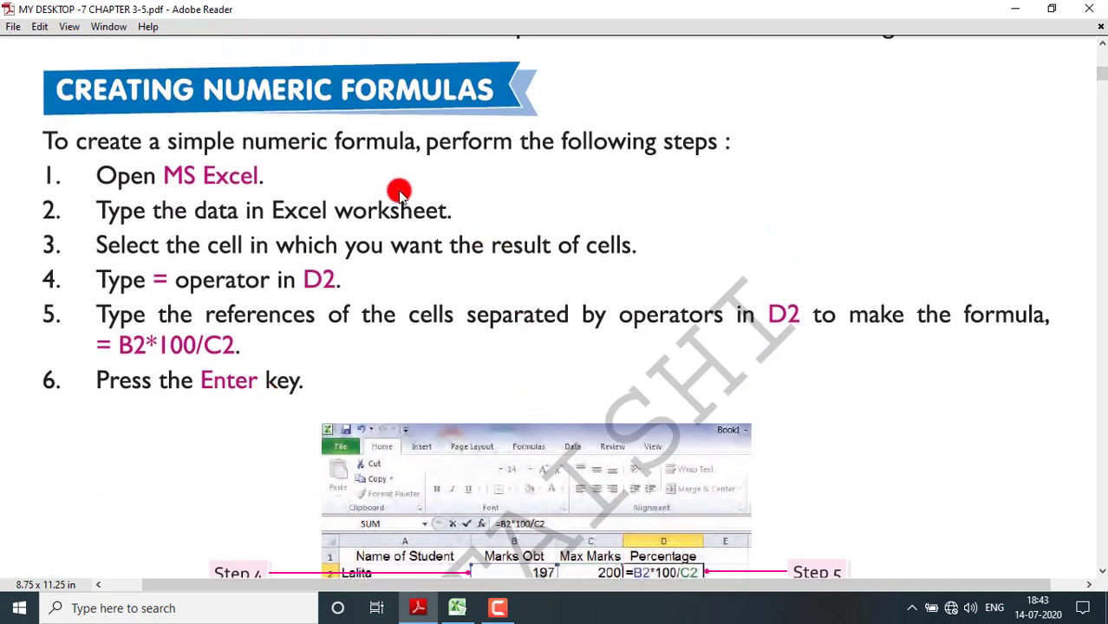
scroll(428, 253, "down", 9)
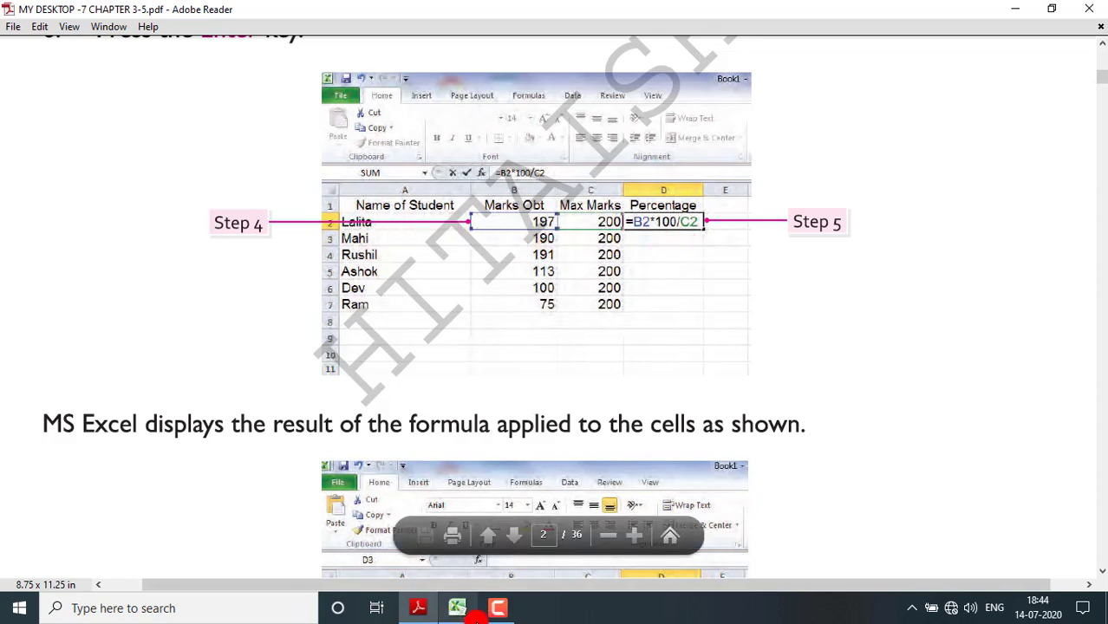
Step: Switch to the class 7 workbook in Microsoft Excel, then resize columns A to D and make rows 2 to 7 taller
left_click(459, 608)
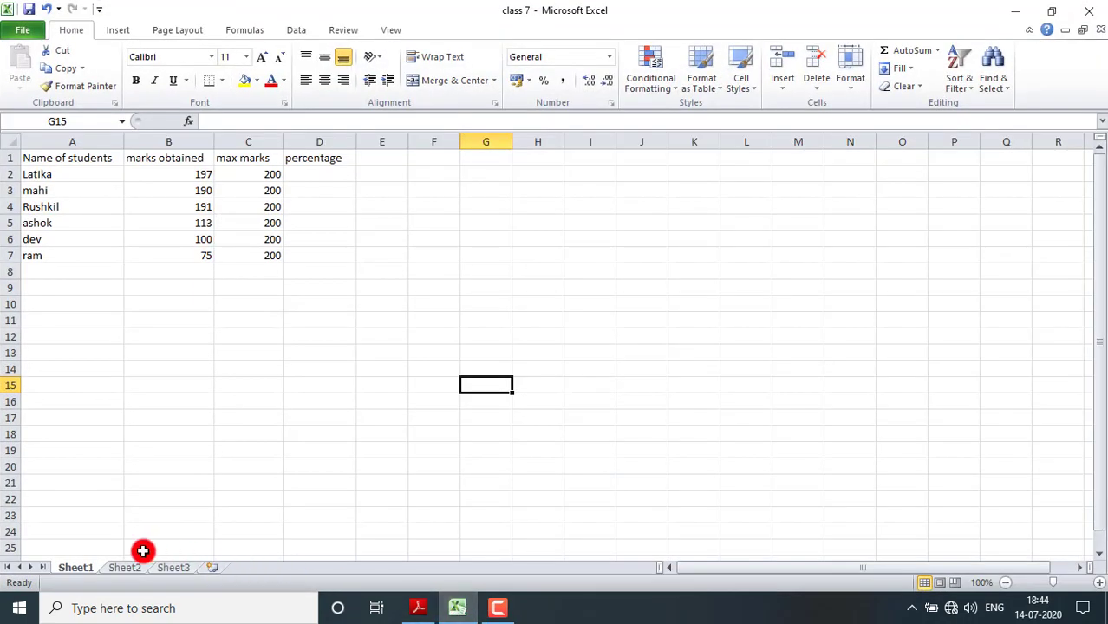
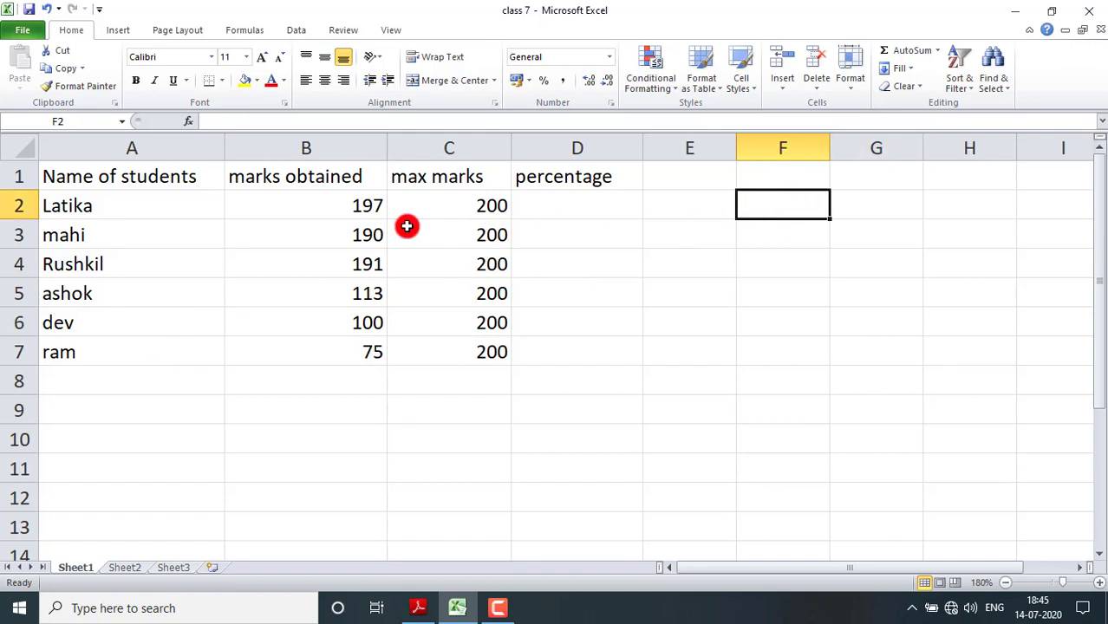
left_click(121, 208)
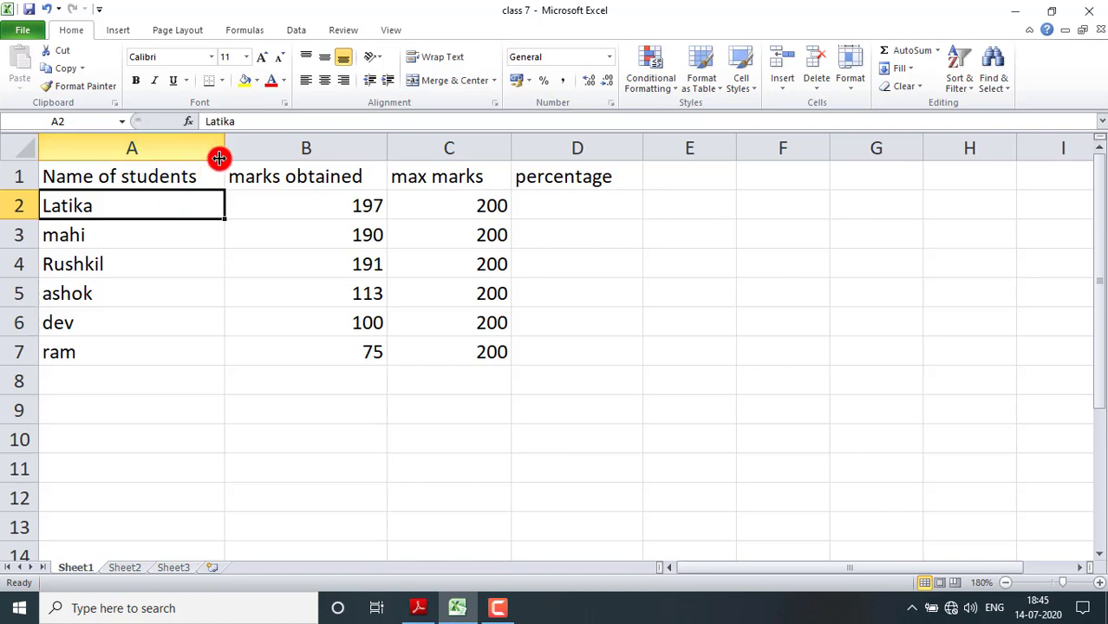
mouse_move(226, 142)
left_mouse_down()
mouse_move(202, 141)
mouse_move(292, 141)
mouse_move(212, 145)
left_mouse_up()
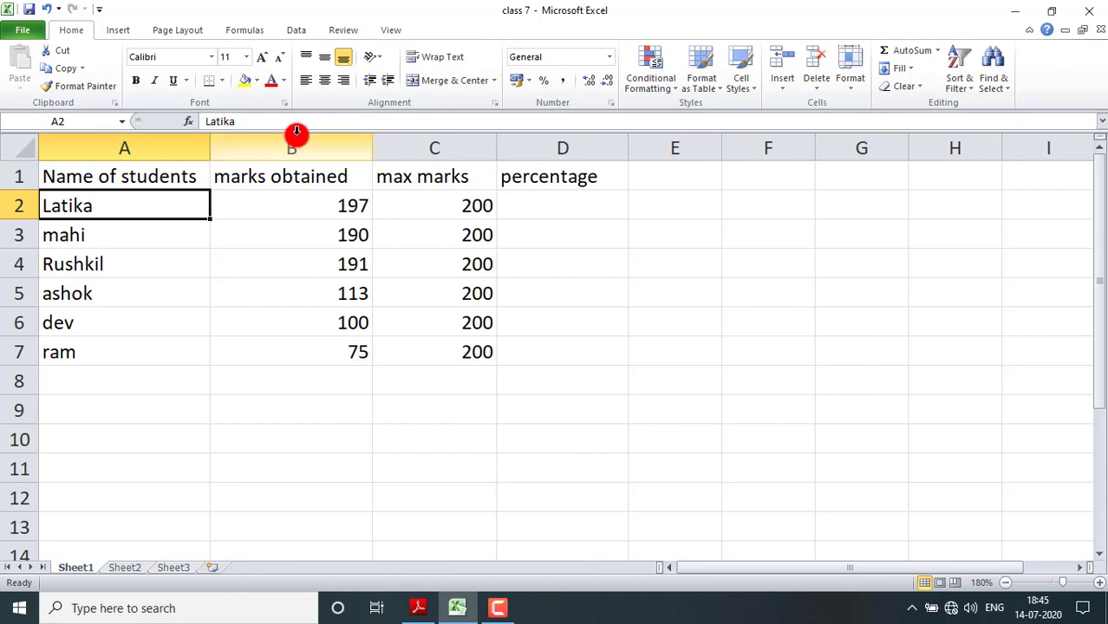
left_click_drag(371, 143, 390, 143)
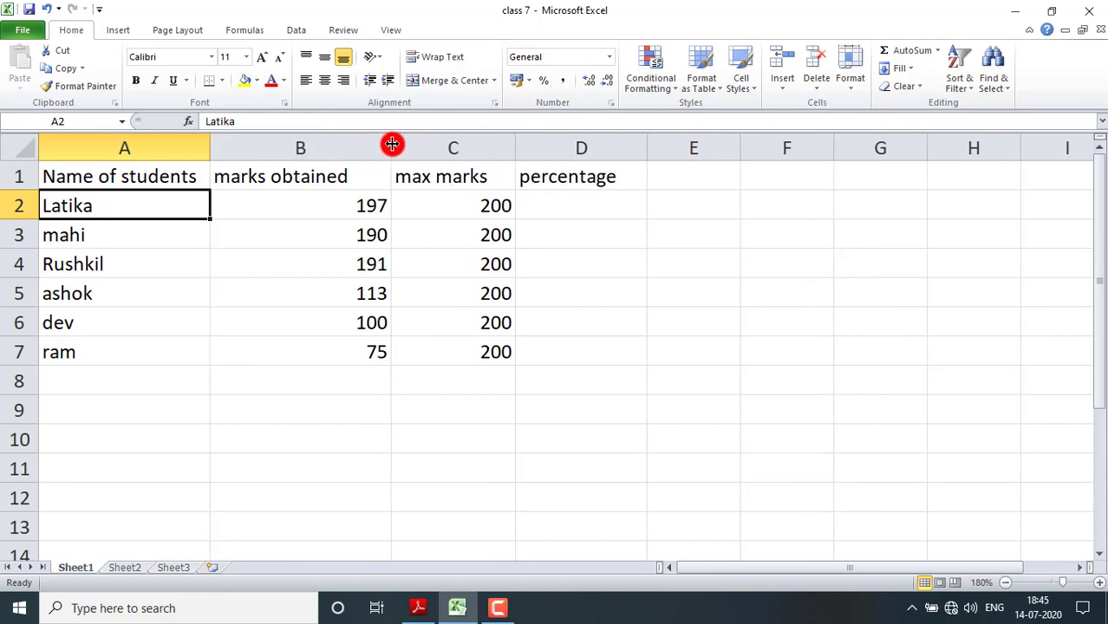
left_click_drag(515, 141, 538, 142)
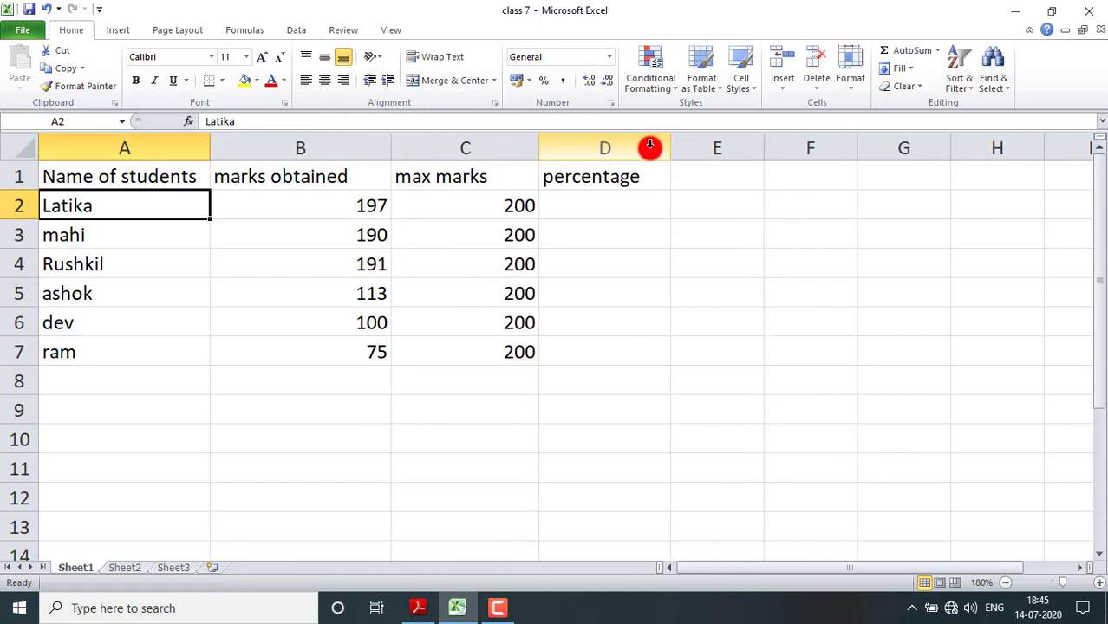
left_click_drag(677, 149, 698, 145)
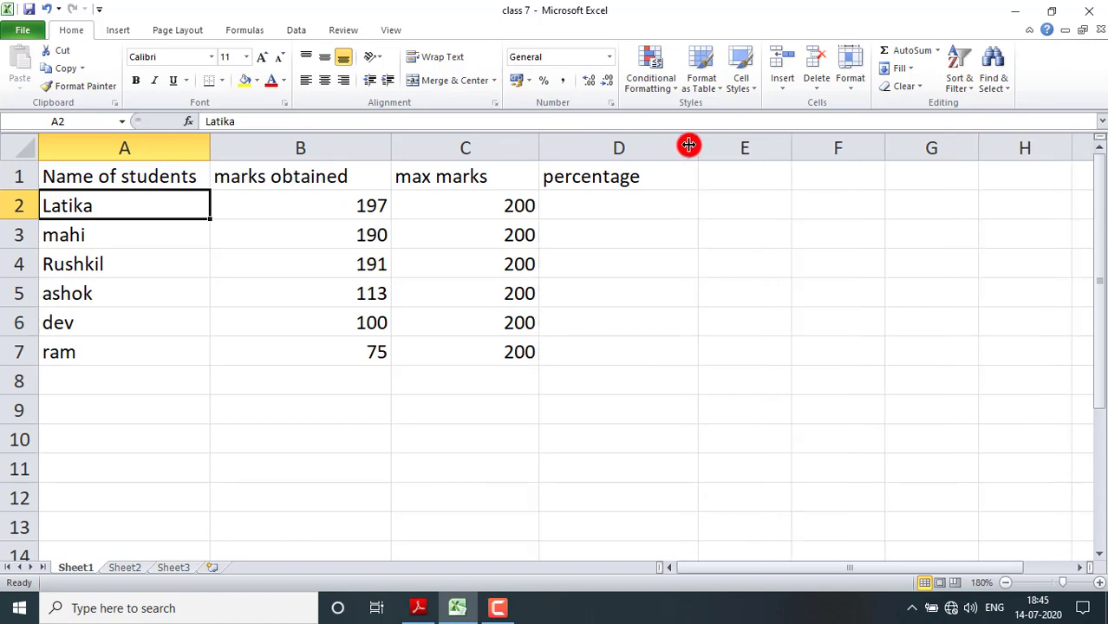
left_click_drag(16, 220, 8, 413)
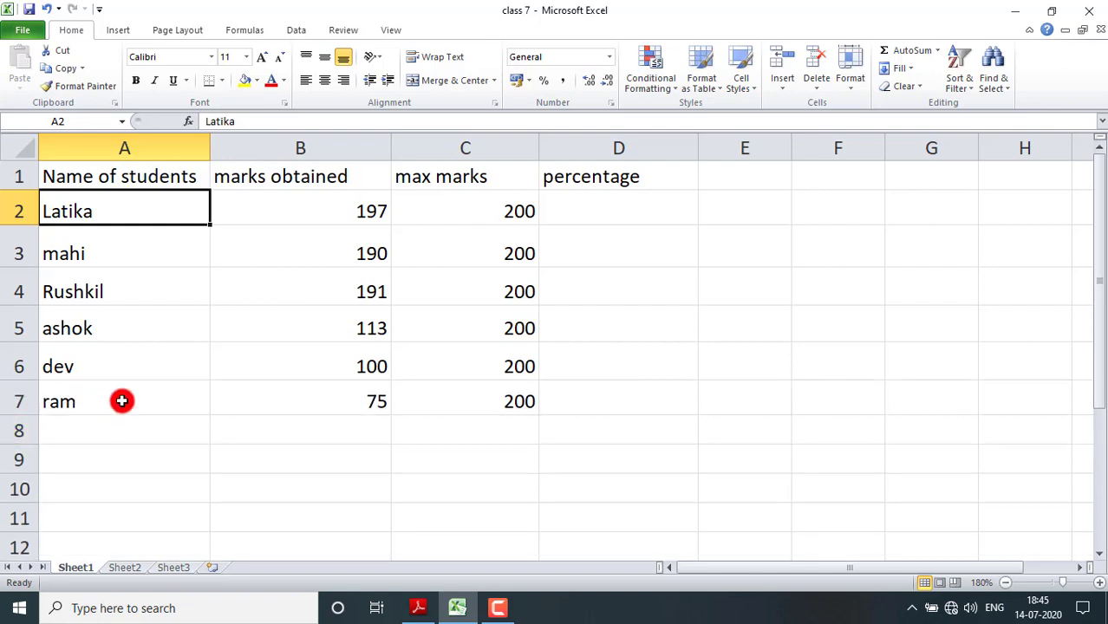
Step: Make the header cells A1 to D1 bold and set their font size to 12
left_click_drag(82, 178, 574, 176)
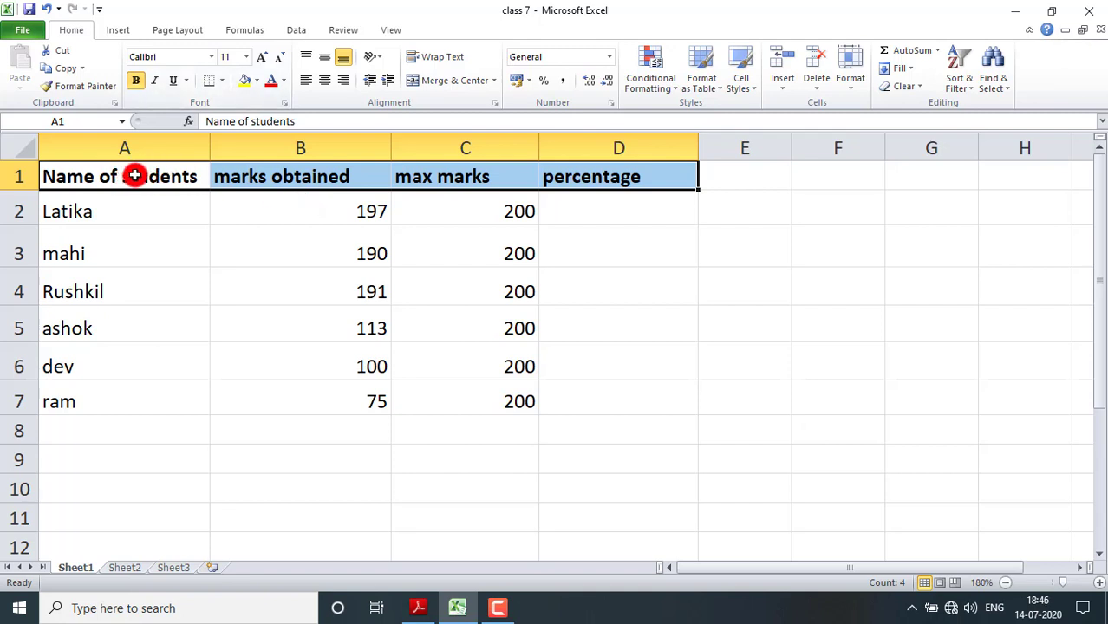
left_click(248, 57)
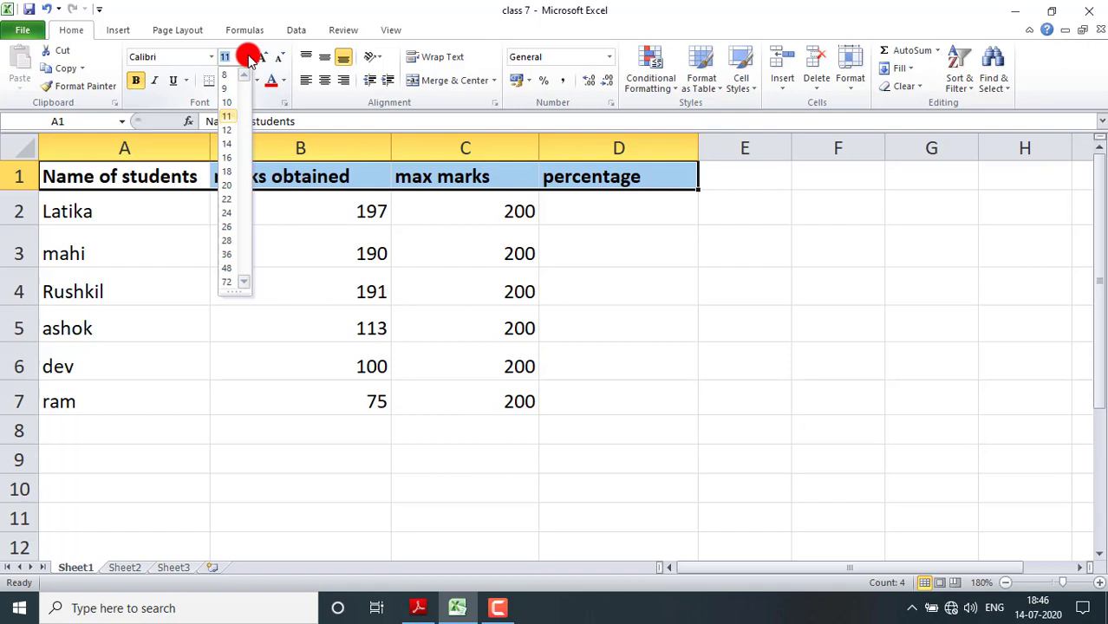
left_click(224, 134)
Step: Widen columns A, B and C to fit the enlarged header text
left_click(214, 159)
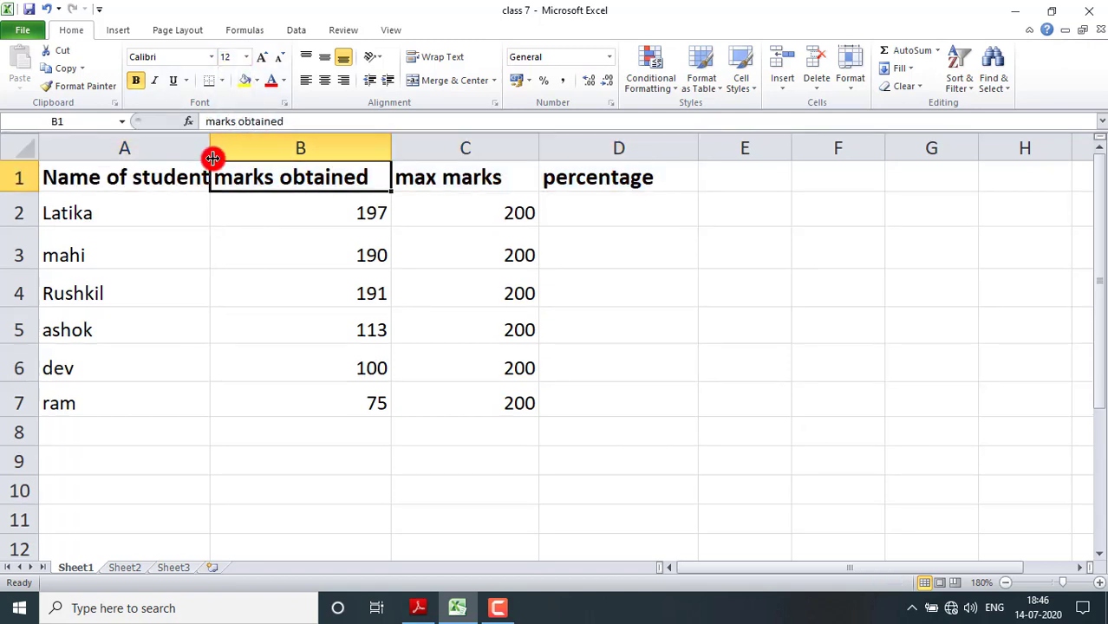
double_click(211, 148)
left_click_drag(218, 143, 238, 143)
left_click_drag(419, 144, 426, 144)
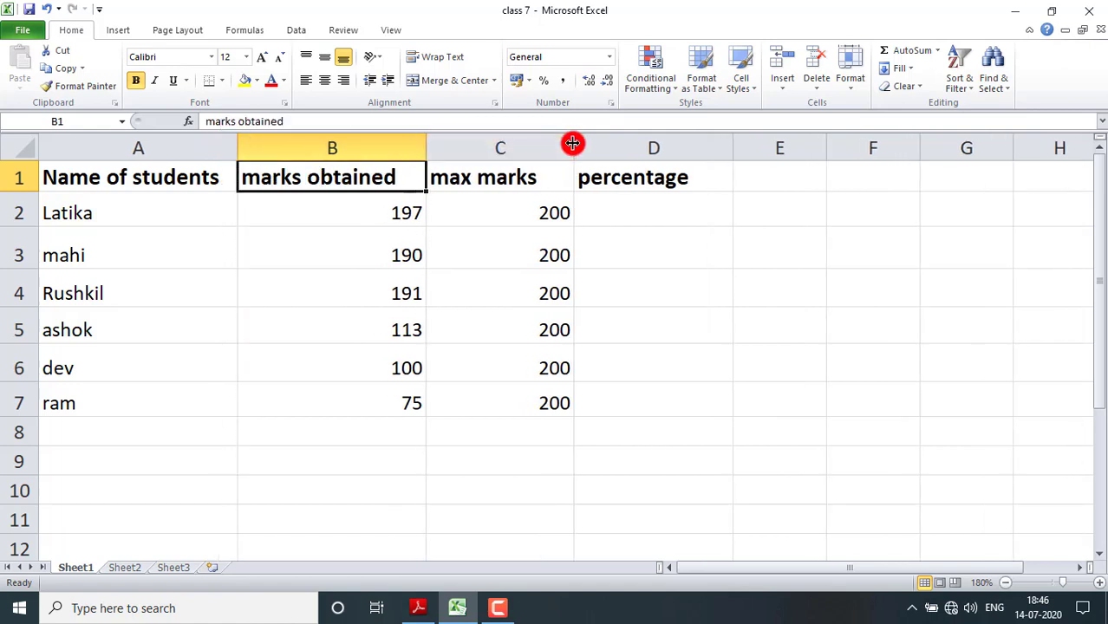
left_click(578, 143)
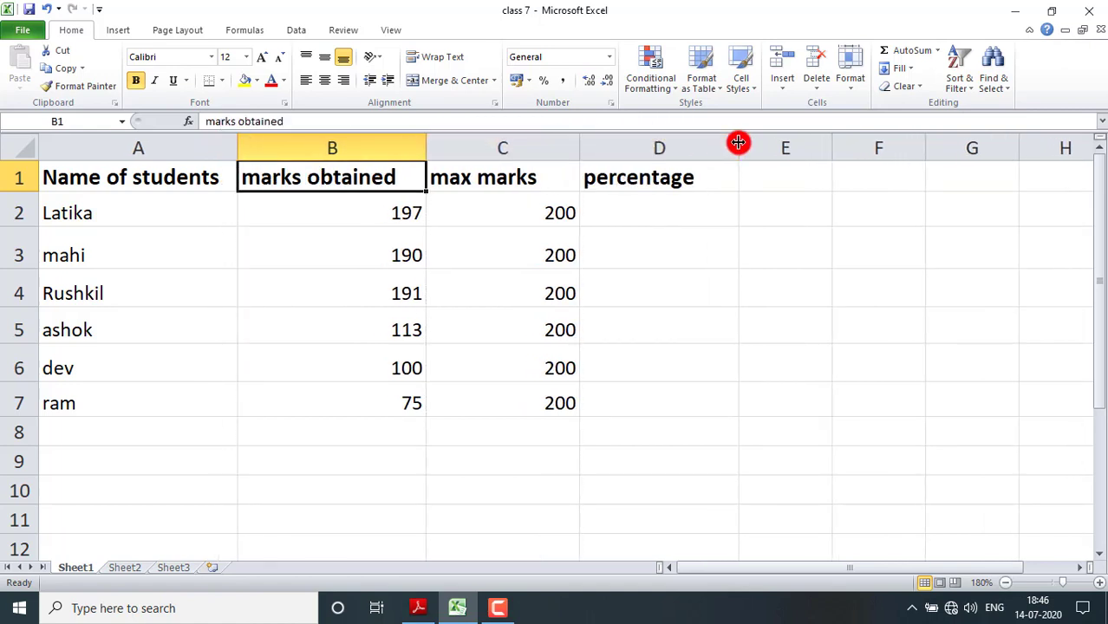
Step: Center the header text in cells A1 to D1 horizontally
left_click(127, 179)
left_click_drag(193, 177, 611, 176)
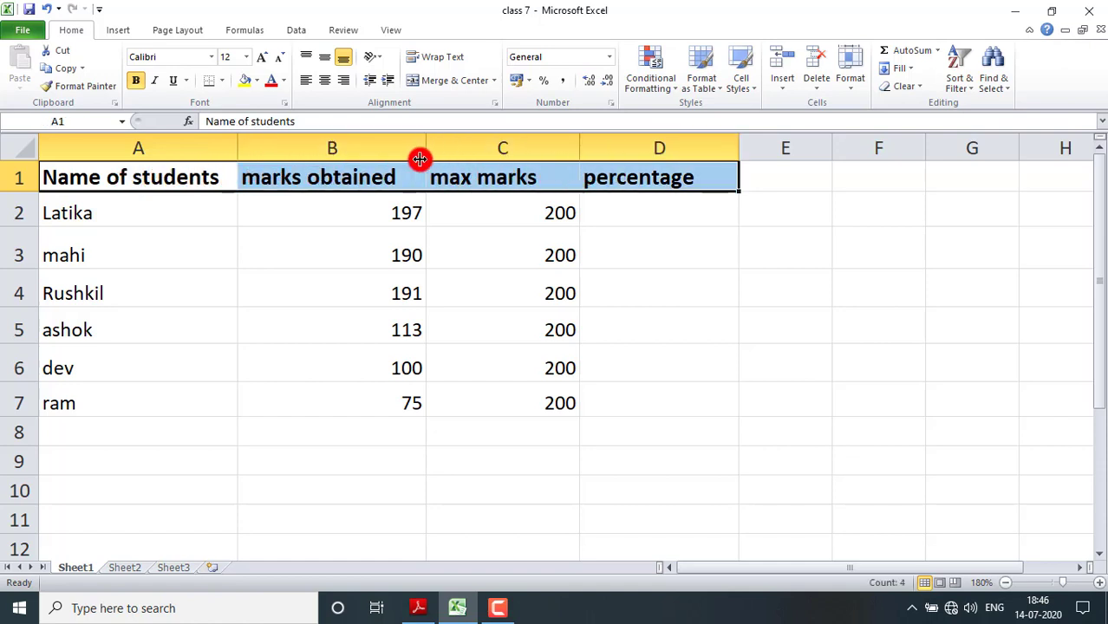
left_click(322, 83)
left_click(308, 80)
left_click(323, 79)
left_click(344, 81)
left_click(322, 82)
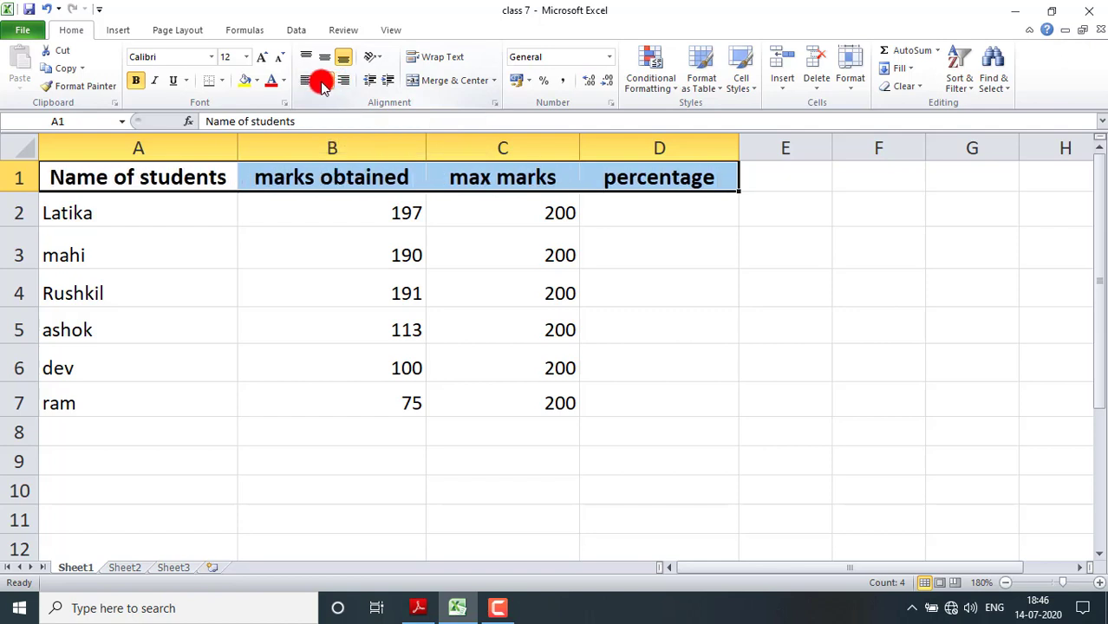
Step: Begin a formula with an equal sign in cell D2 of the percentage column
left_click(659, 213)
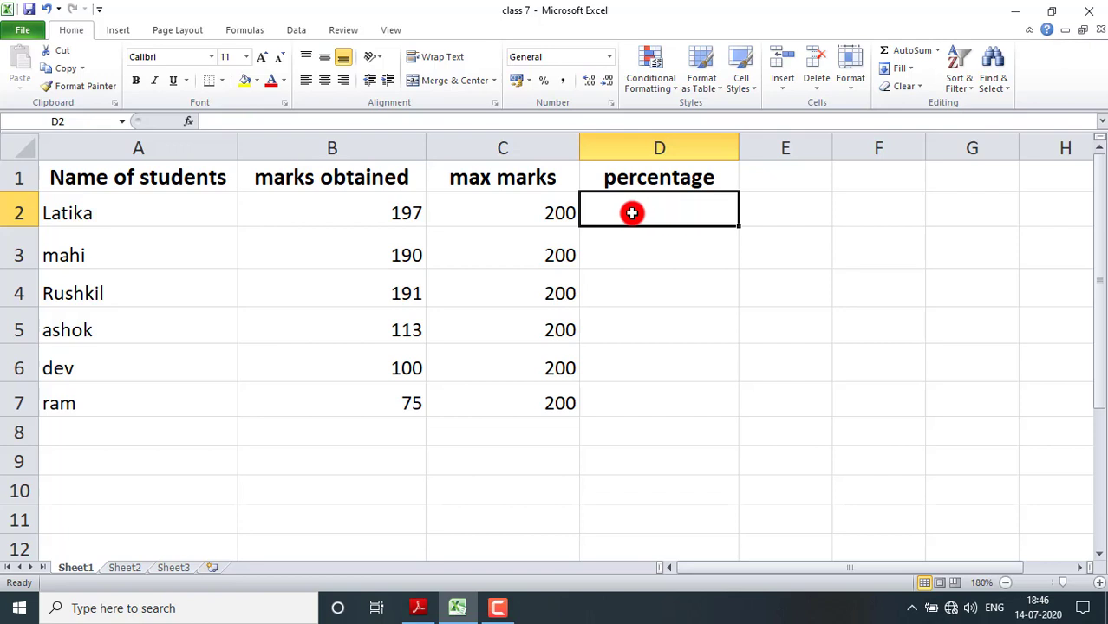
type("=")
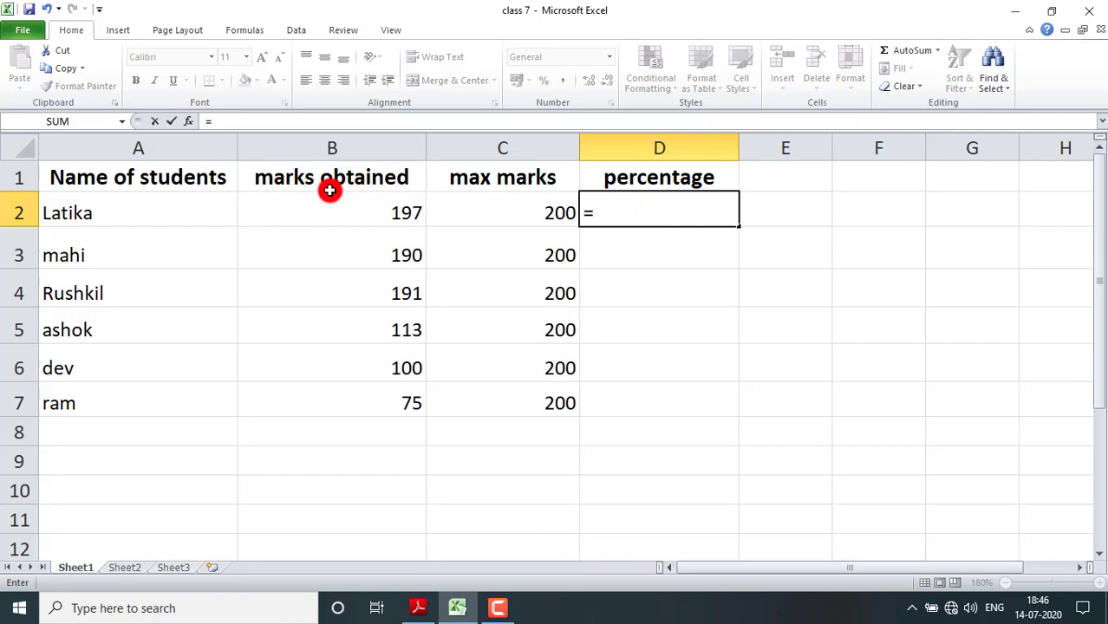
left_click(358, 211)
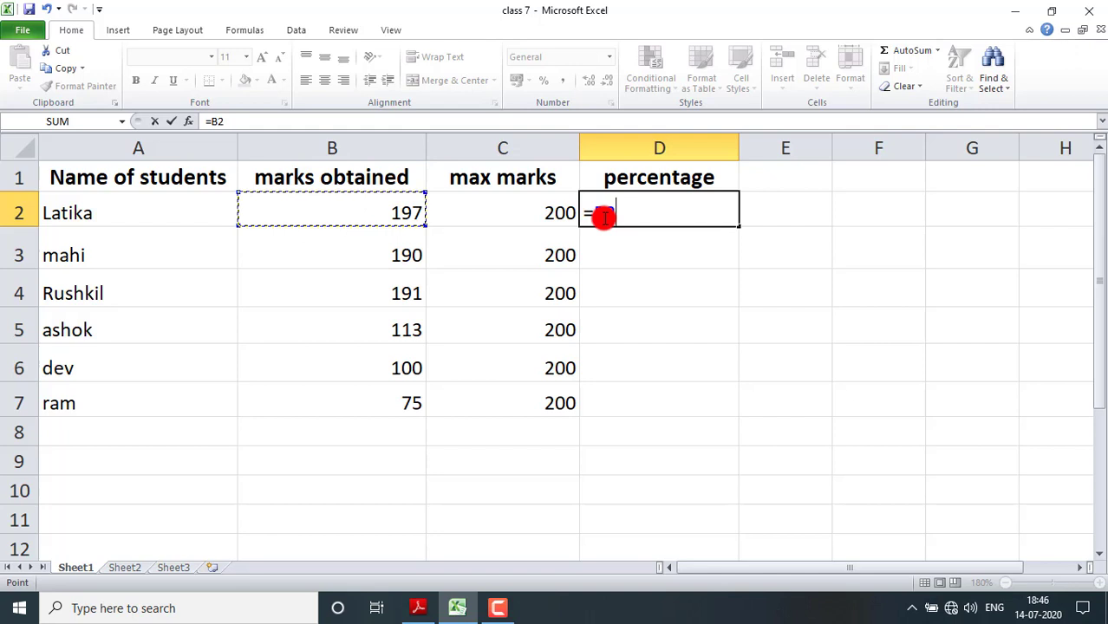
key("BackSpace")
key("BackSpace")
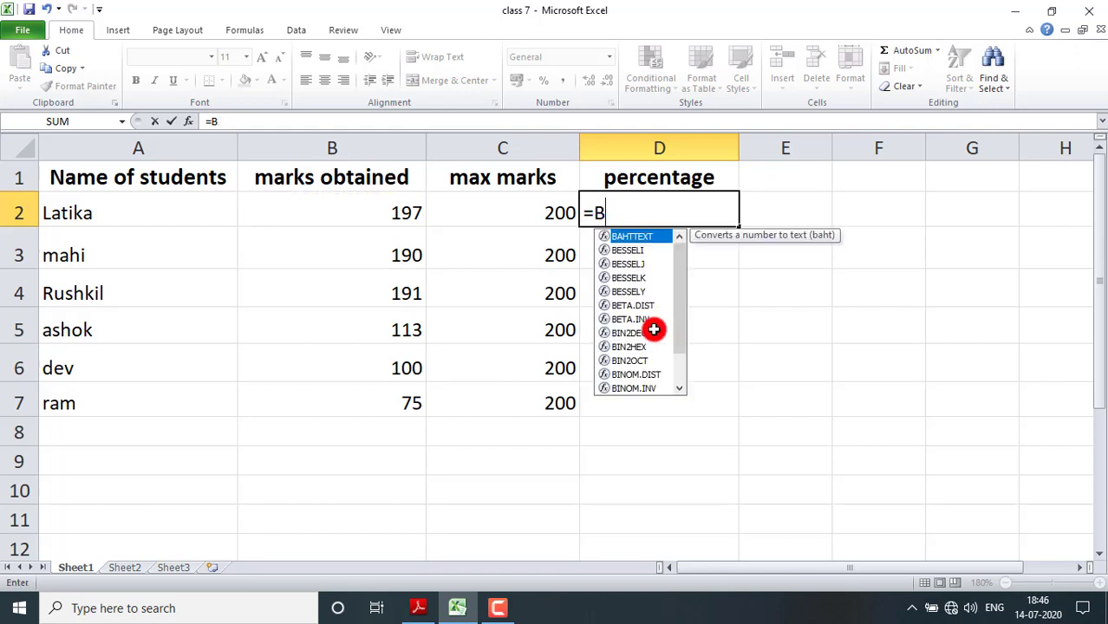
type("b2")
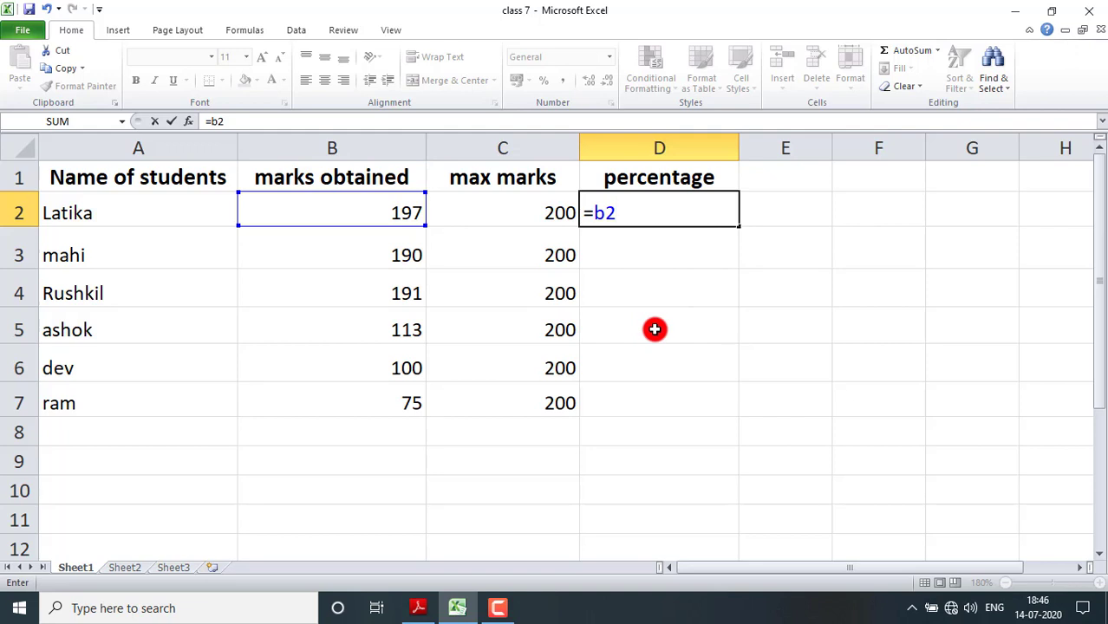
key("BackSpace")
key("BackSpace")
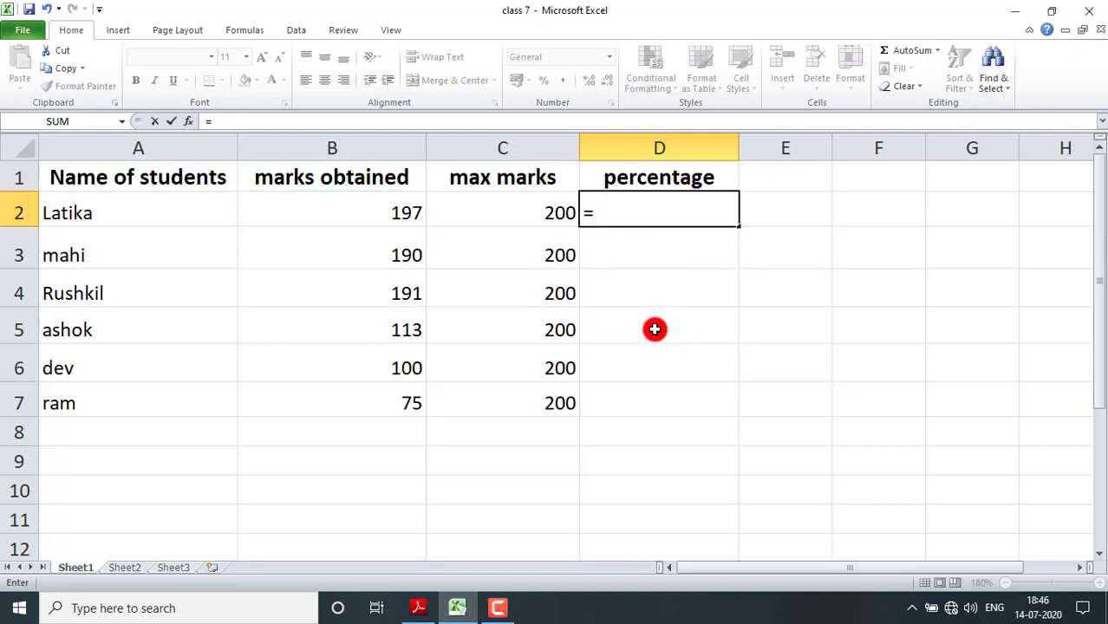
Step: Complete the percentage formula in cell D2 as =B2/C2*100
left_click(310, 208)
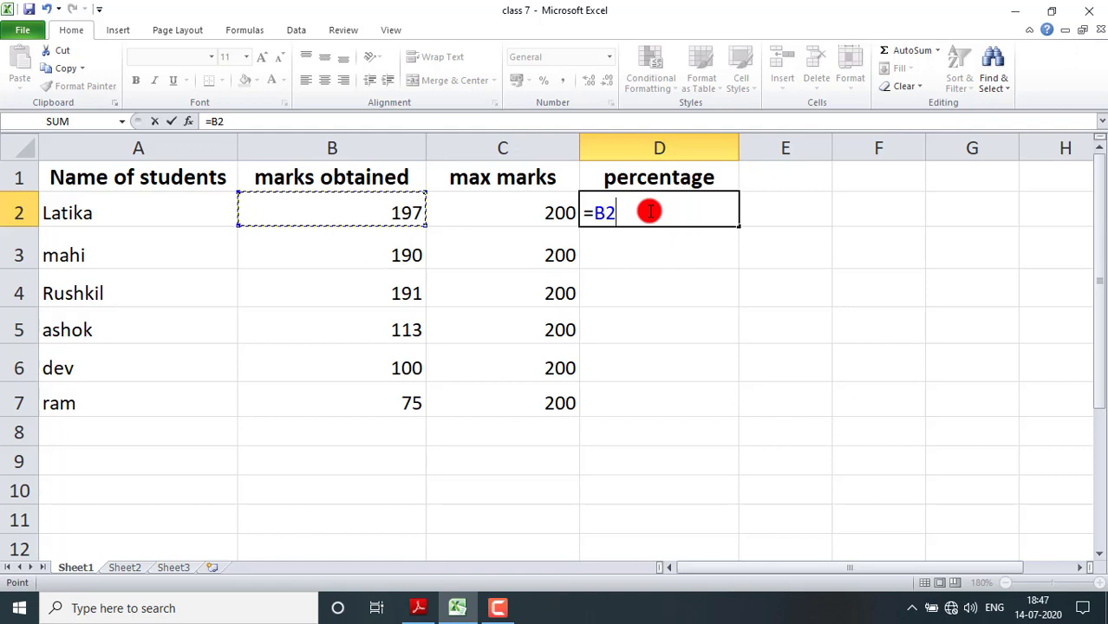
type("/")
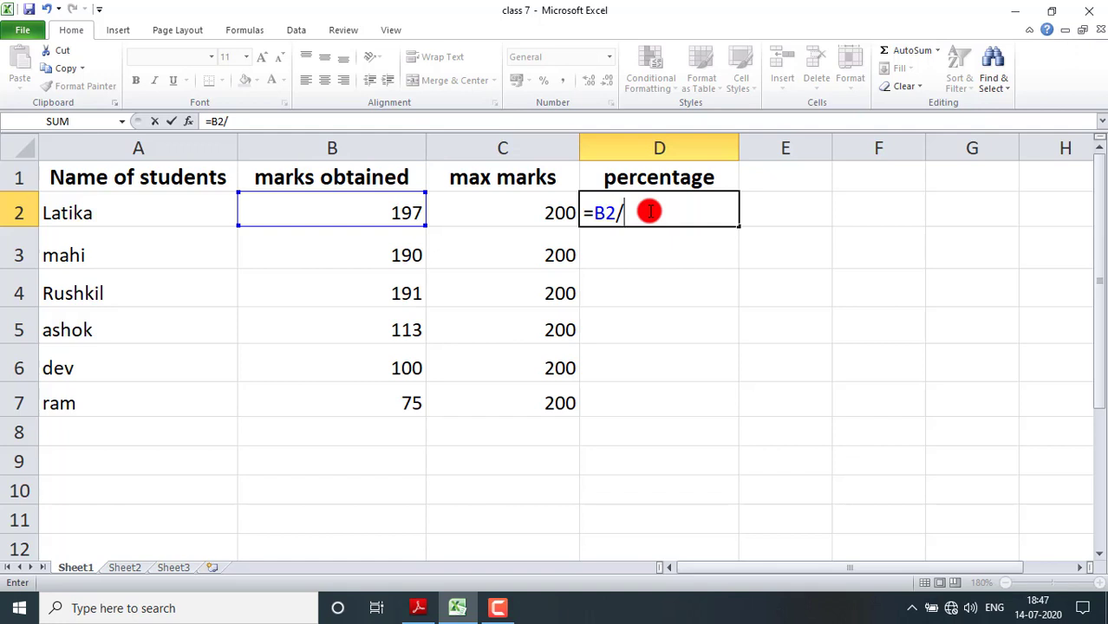
left_click(487, 209)
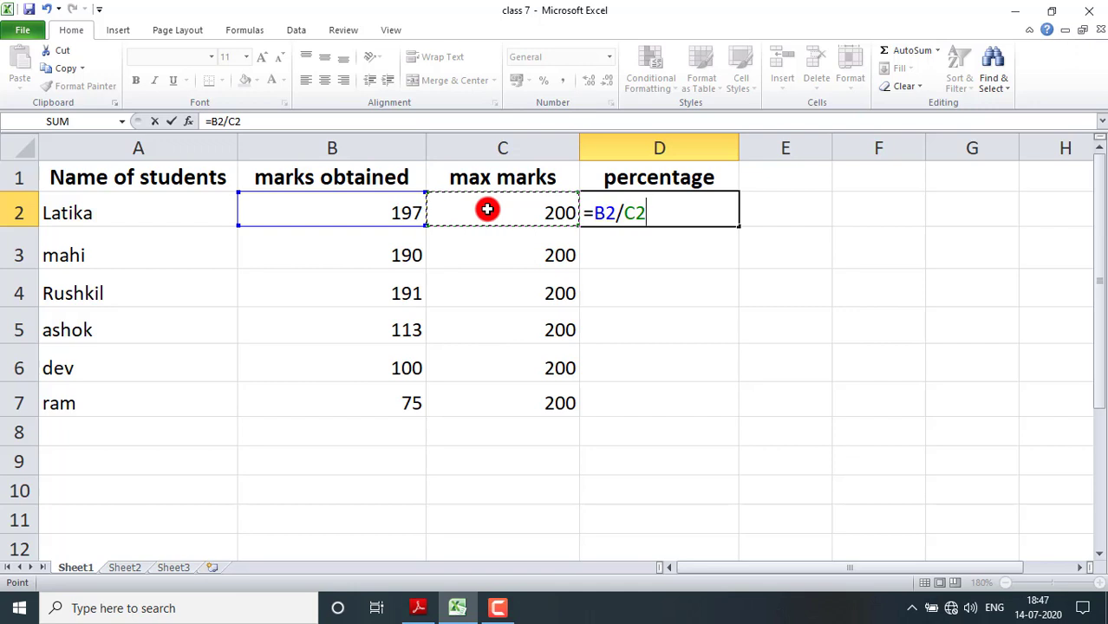
type("*")
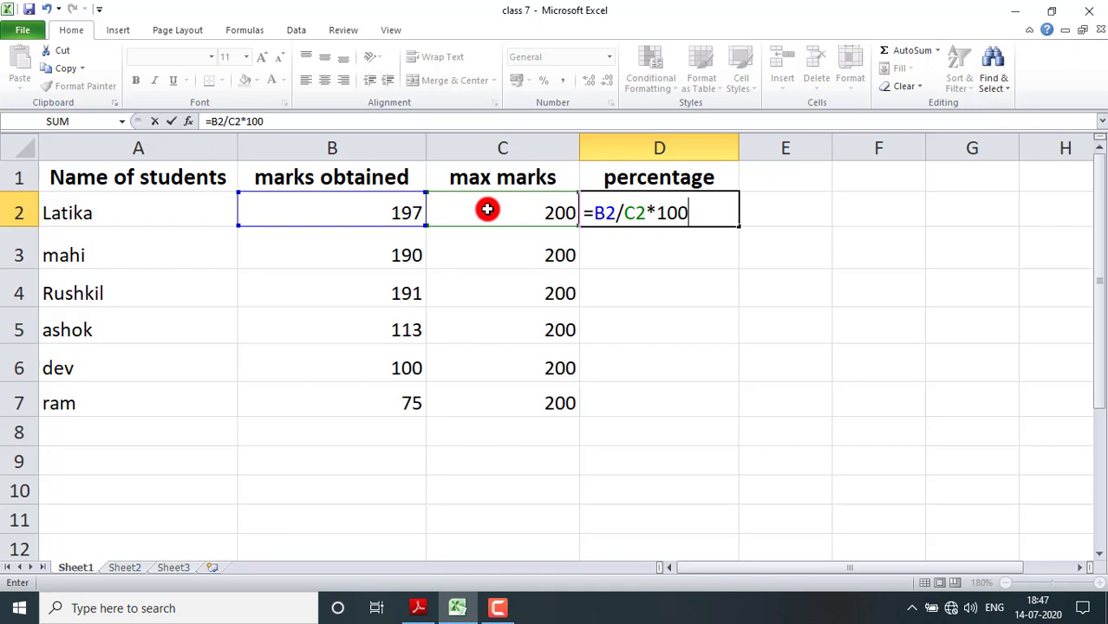
key("Return")
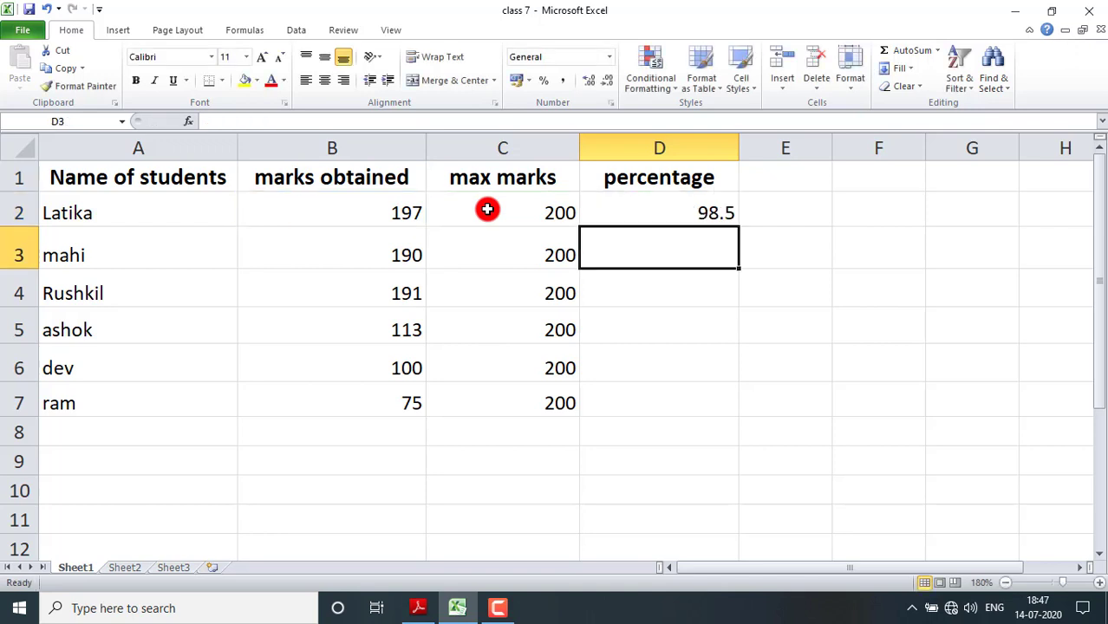
Step: Review the formula stored in cell D2 and keep it as it is
left_click(681, 216)
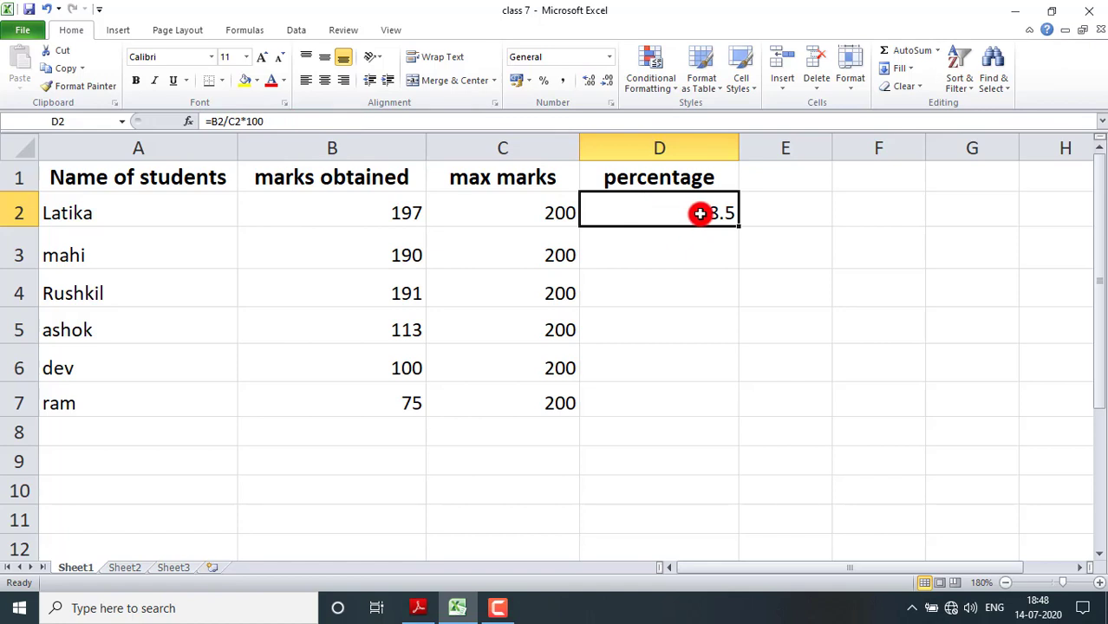
left_click(261, 120)
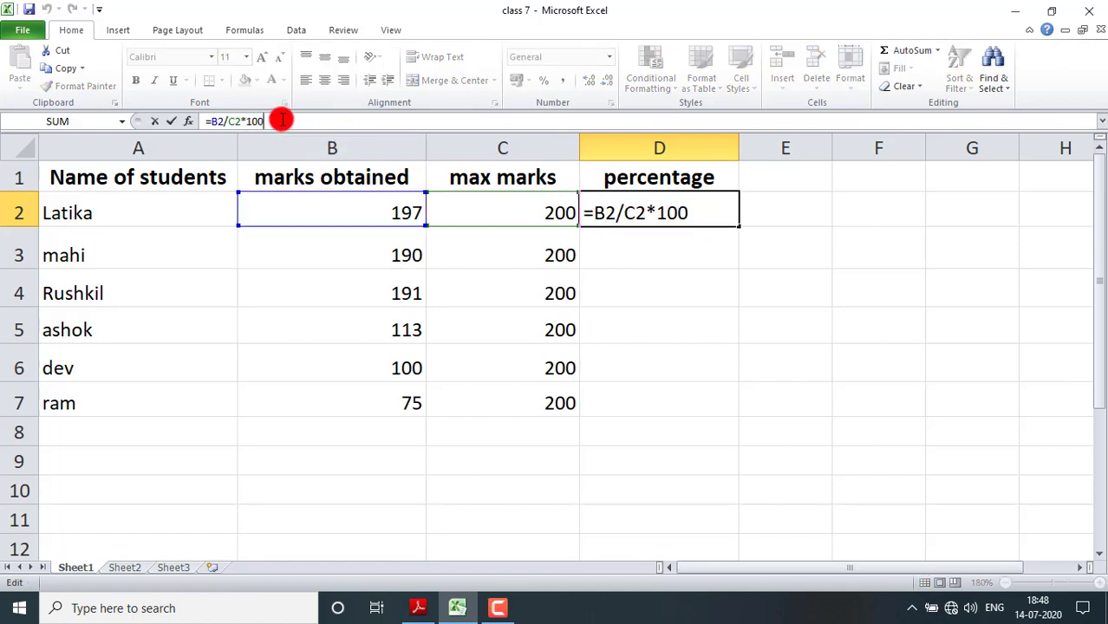
left_click(688, 212)
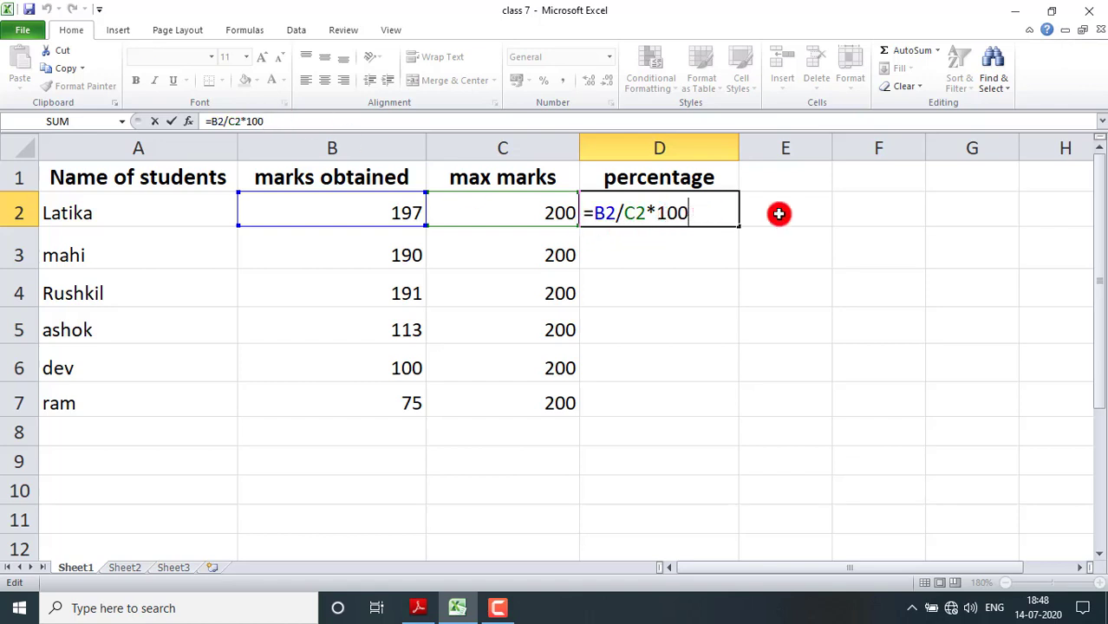
key("Return")
left_click(690, 215)
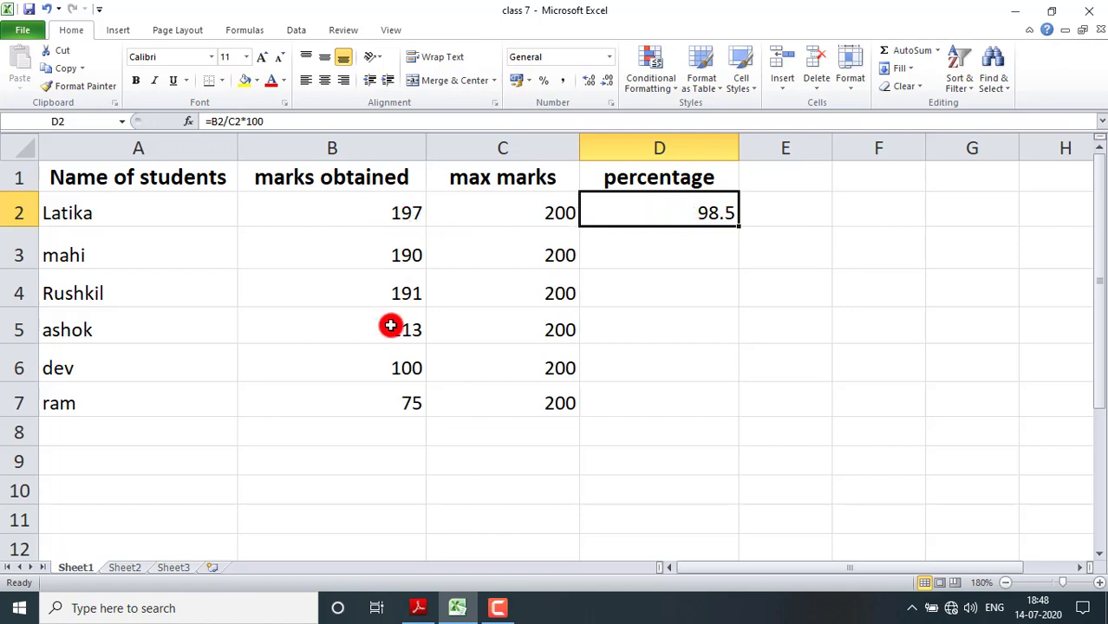
Step: Calculate the second student's percentage in cell D3 with the formula =B3/C3*100
left_click(507, 249)
left_click(398, 248)
left_click(522, 244)
left_click(641, 249)
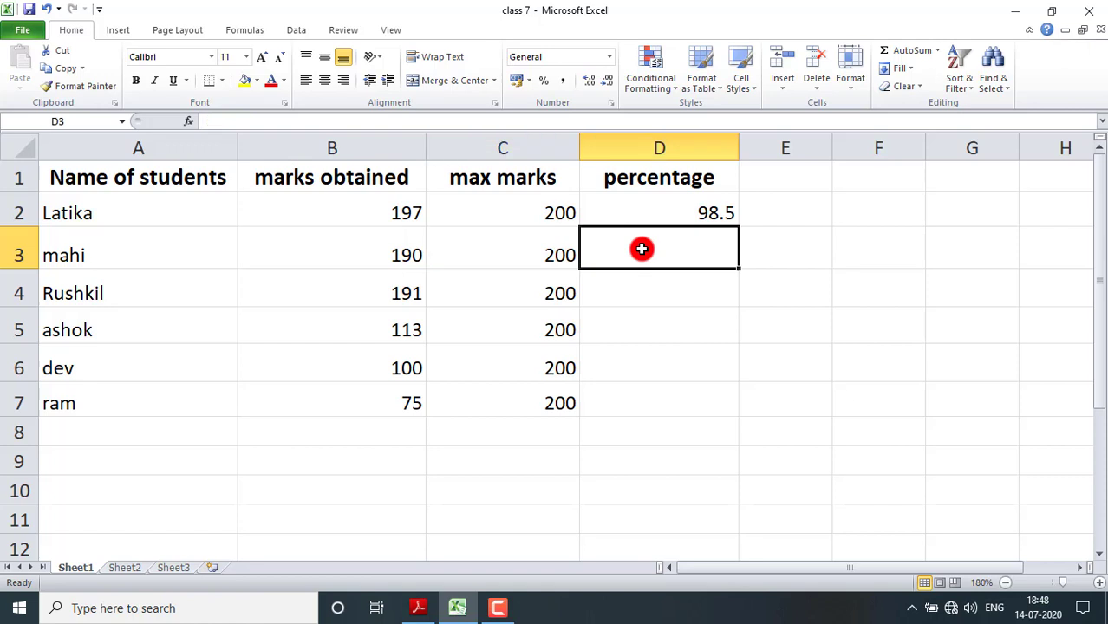
type("=")
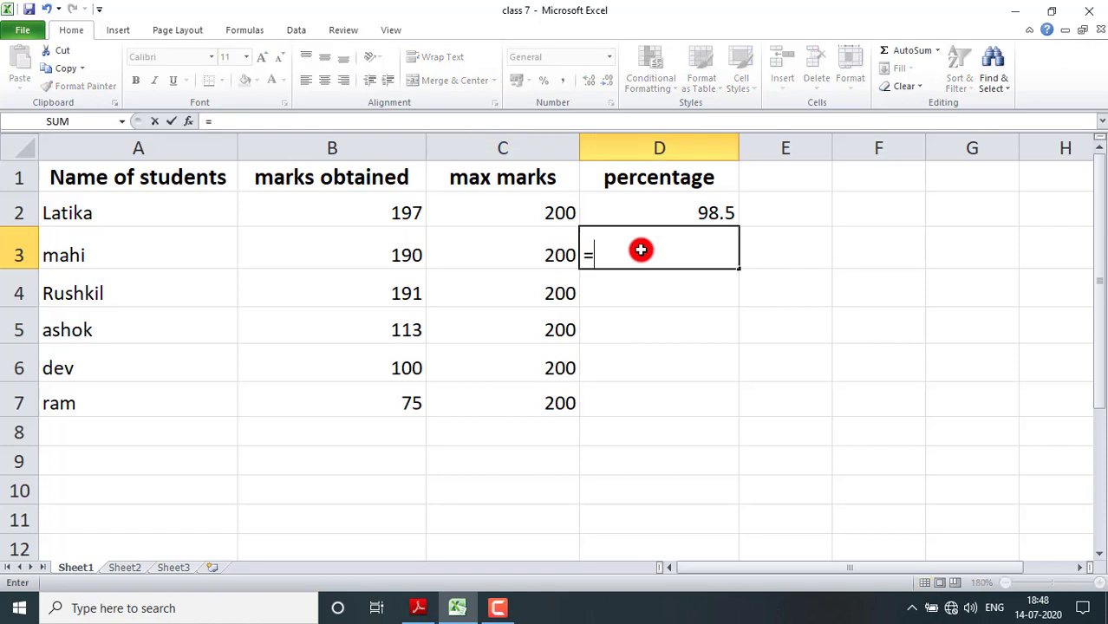
left_click(349, 251)
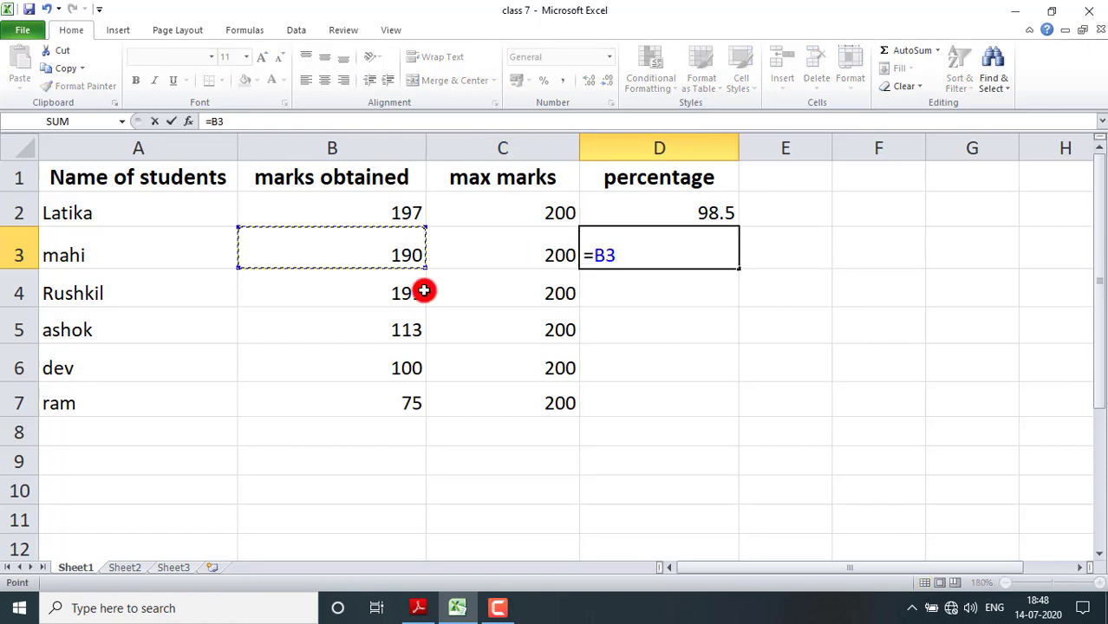
type("/")
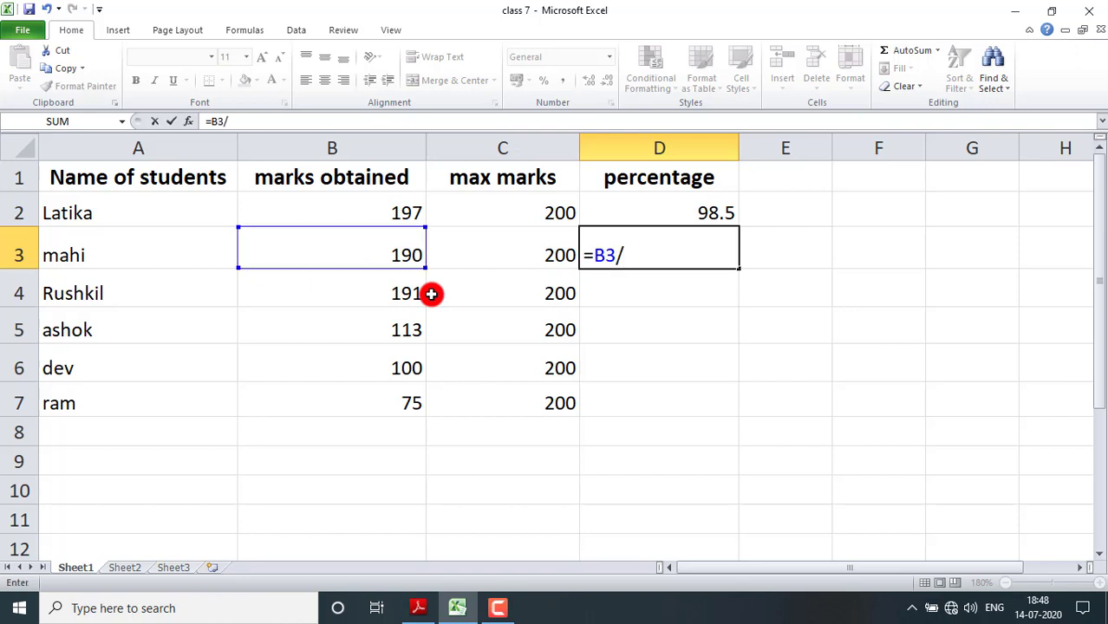
left_click(507, 250)
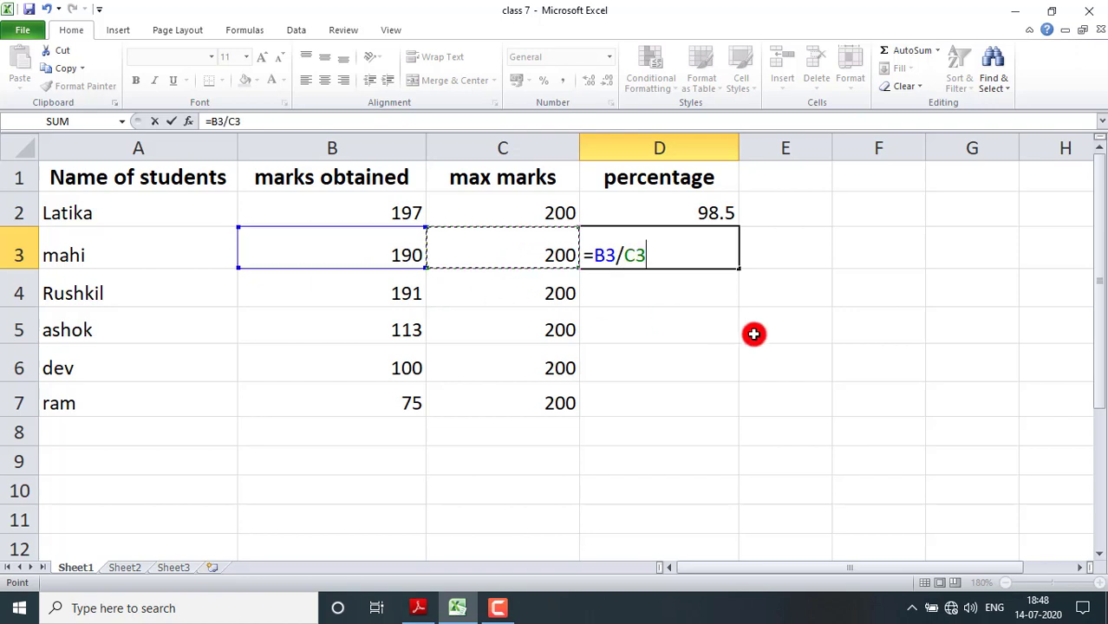
type("*")
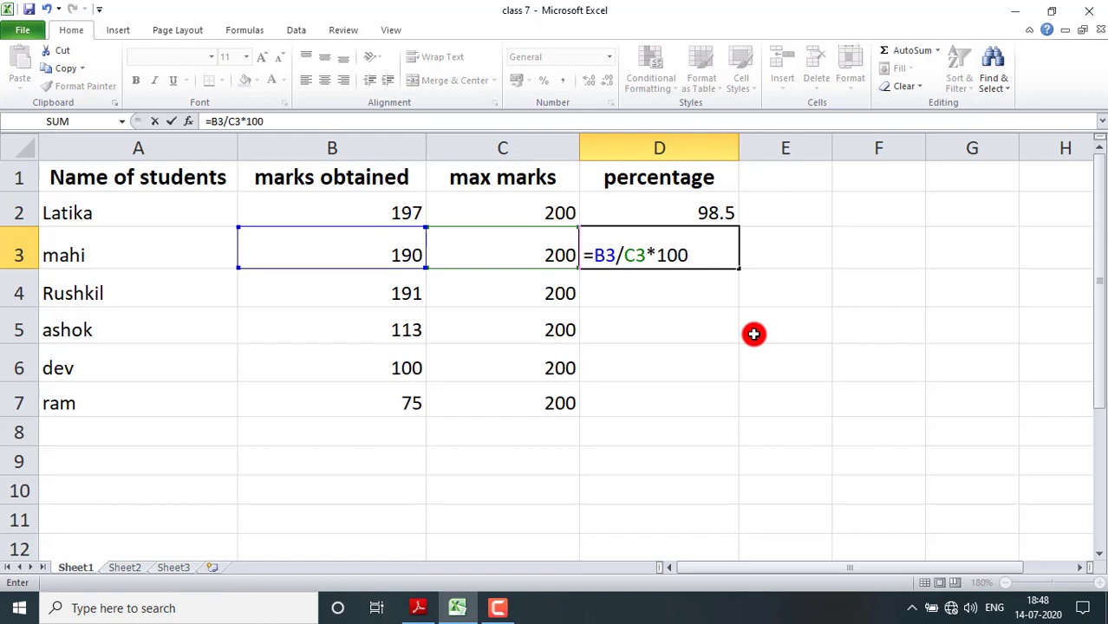
key("Return")
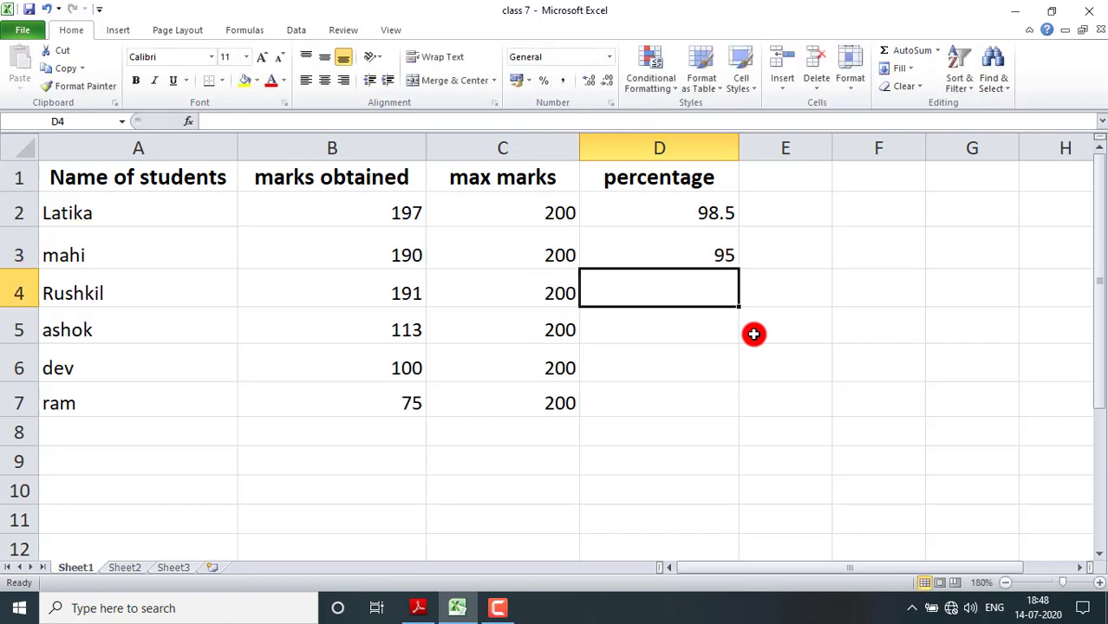
Step: Check cell D3, switch to the PDF chapter in Adobe Reader and read the section on copying a formula to other cells
left_click(675, 235)
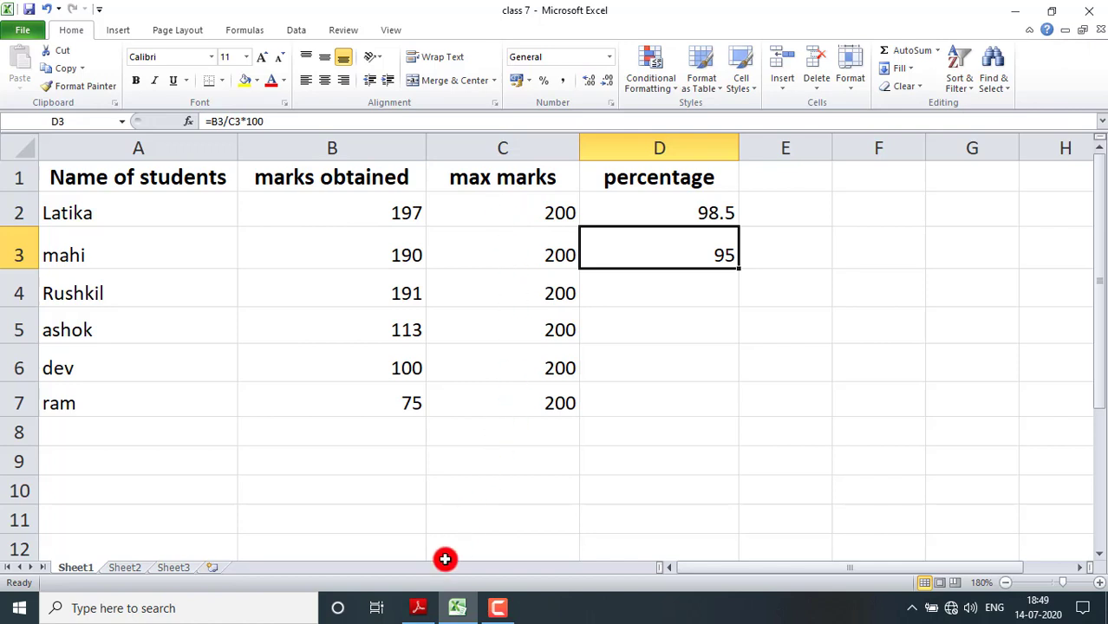
left_click(419, 609)
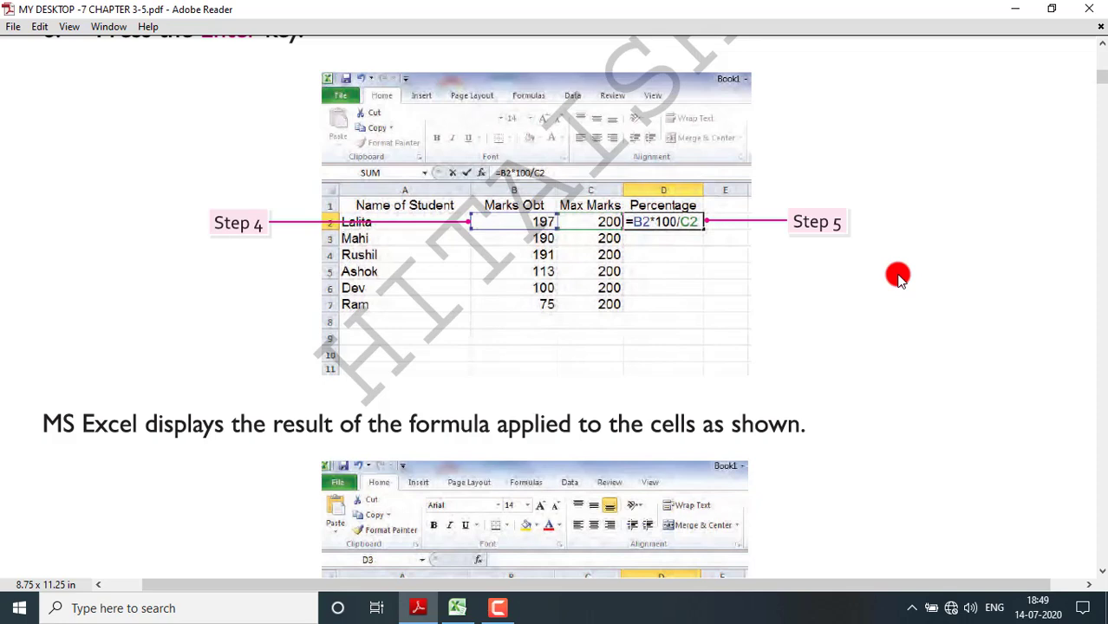
scroll(898, 276, "down", 10)
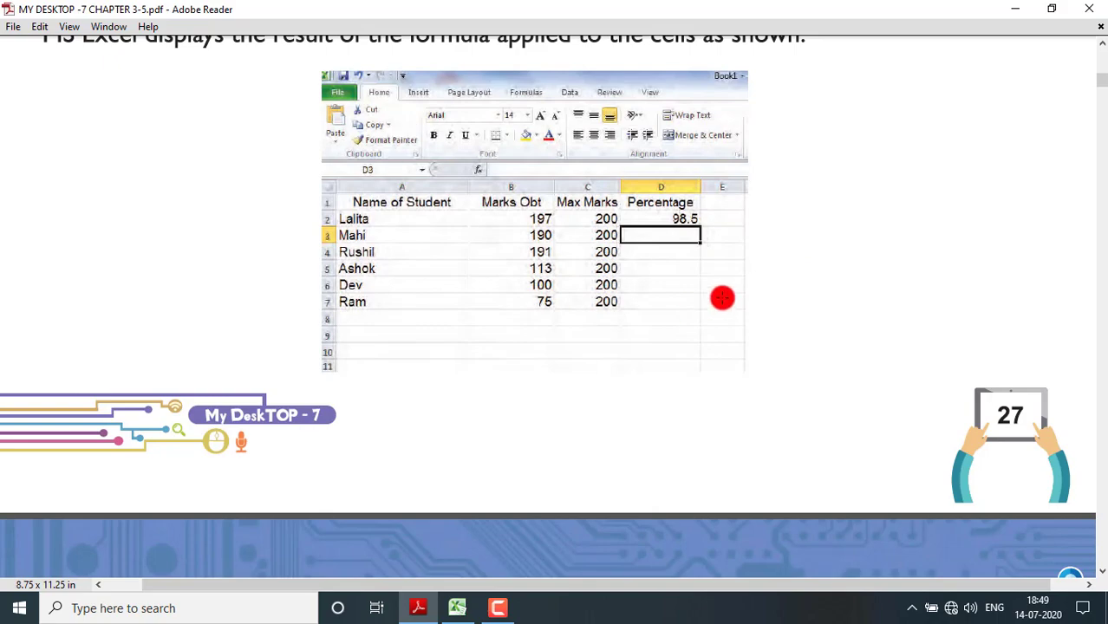
scroll(861, 299, "down", 14)
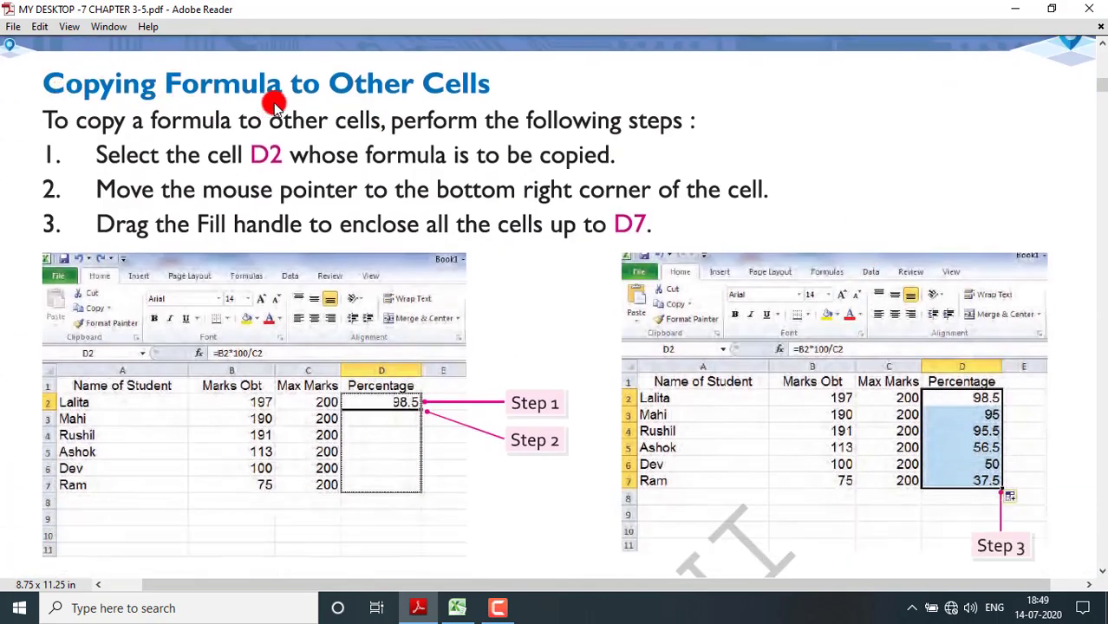
scroll(541, 97, "down", 4)
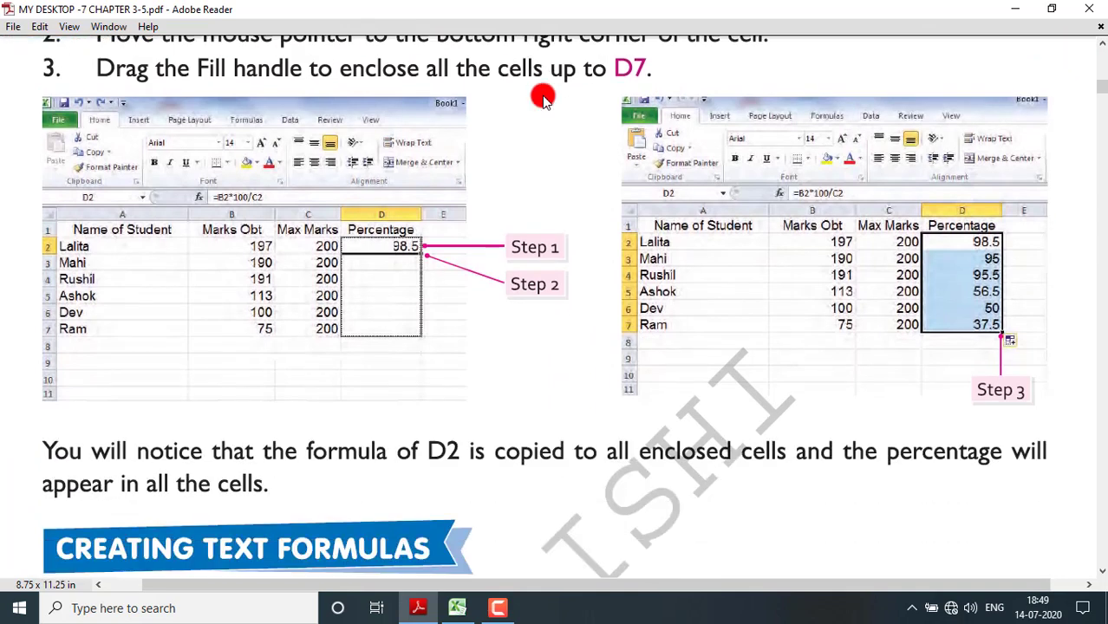
Step: Switch back to the class 7 worksheet in Excel and look over the percentage cells D2 to D7
left_click(457, 610)
left_click(693, 217)
left_click(685, 249)
left_click(675, 208)
left_click(670, 247)
left_click(663, 211)
left_click(663, 252)
left_click(658, 214)
left_click(657, 249)
left_click(642, 293)
left_click(627, 321)
left_click(620, 375)
left_click(615, 407)
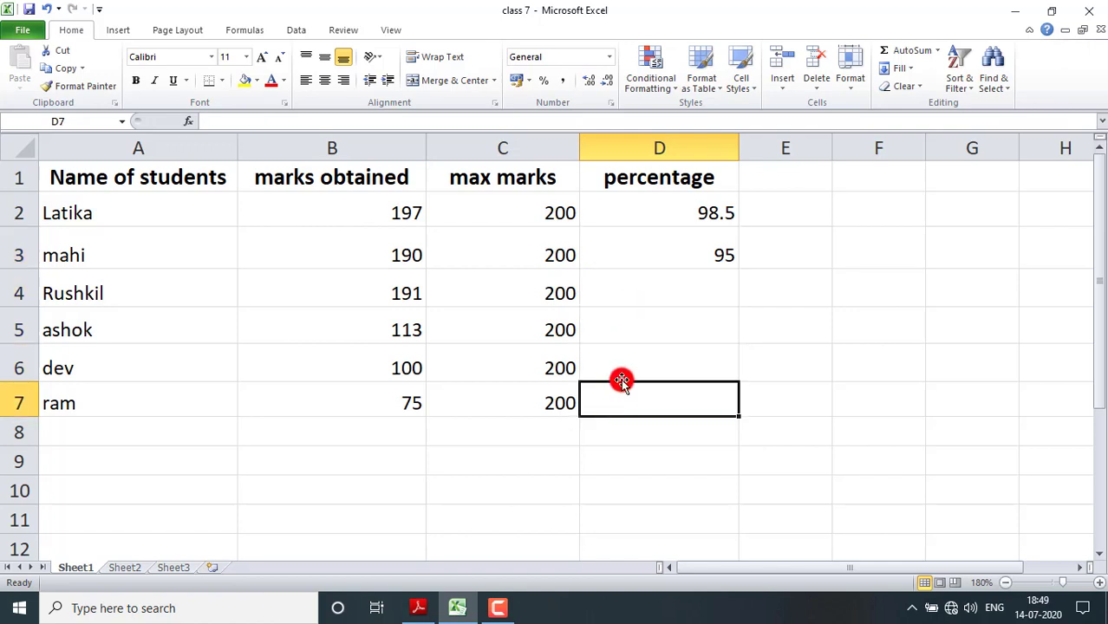
left_click(633, 298)
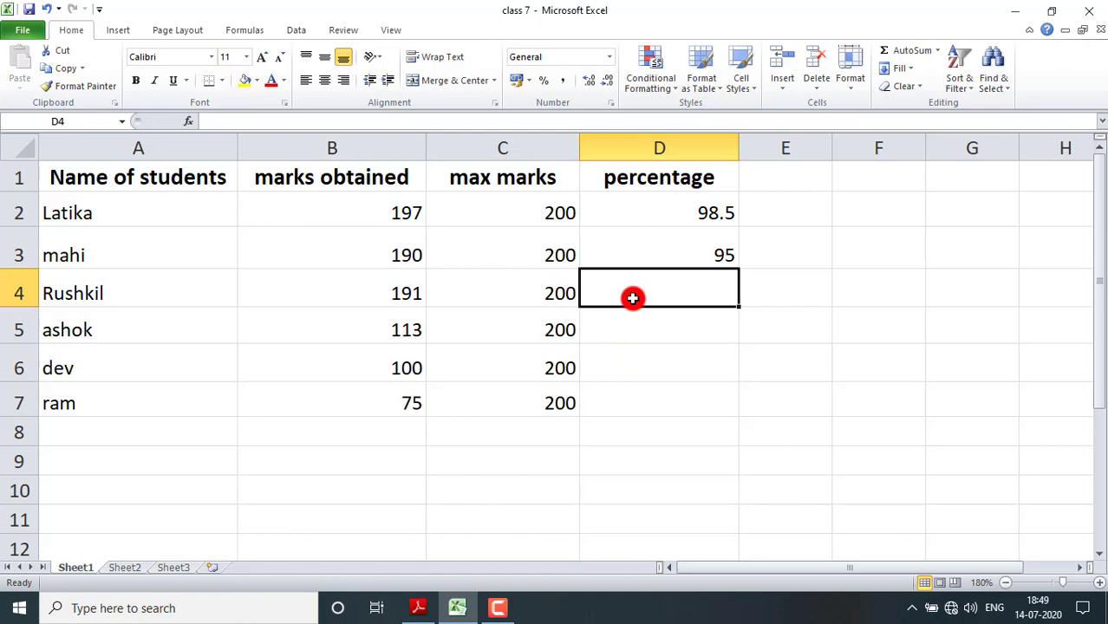
left_click(648, 248)
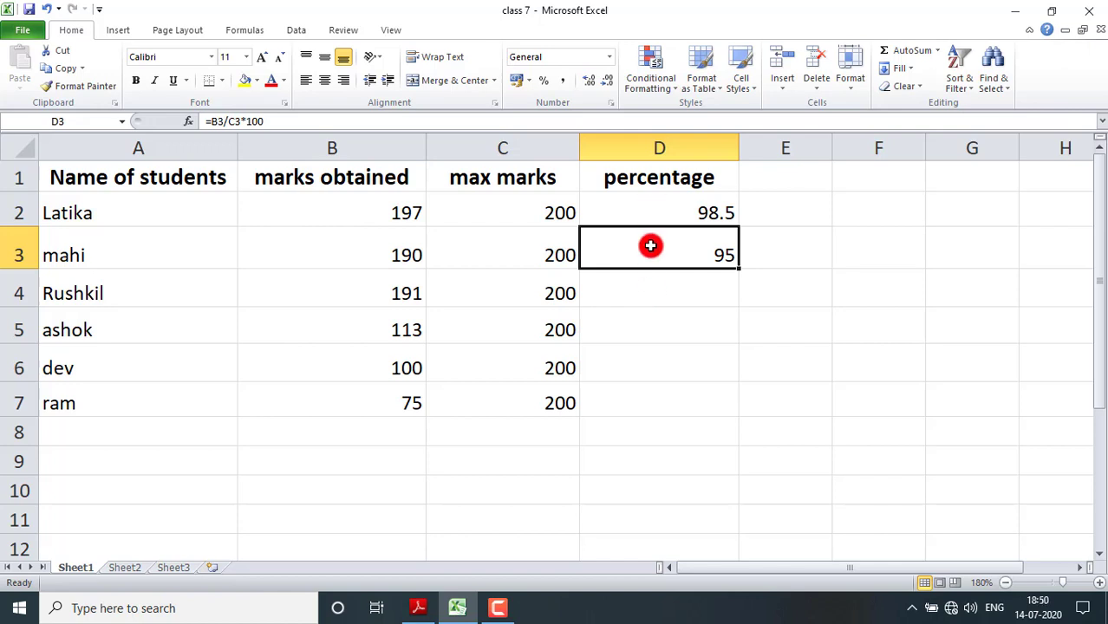
left_click(789, 265)
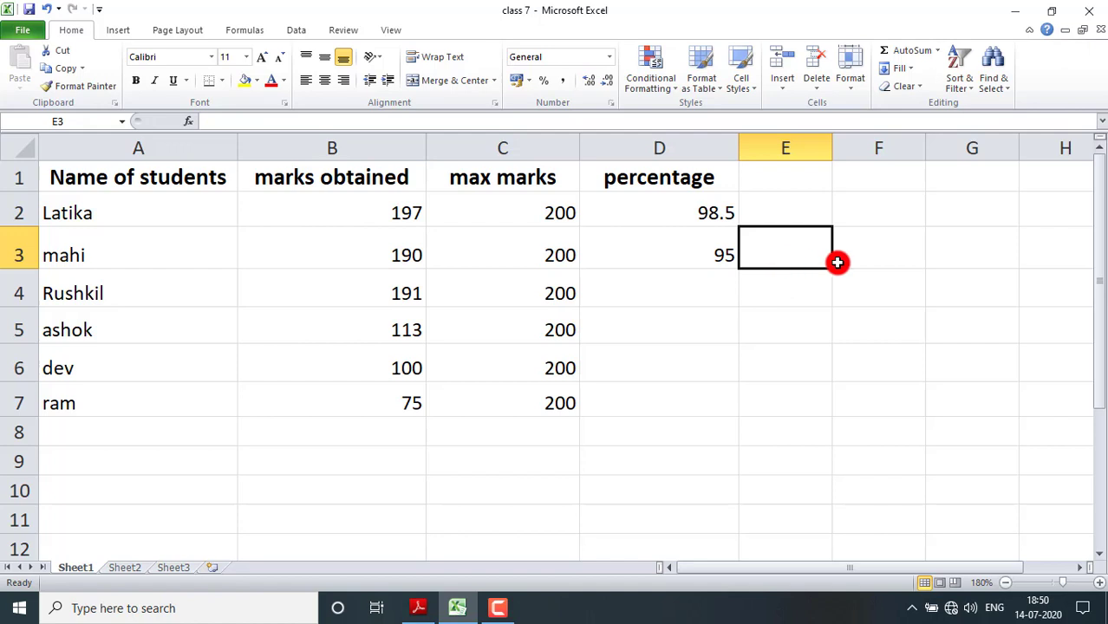
Step: Copy the percentage formula from cell D3 down to cell D7 with the fill handle
left_click(656, 247)
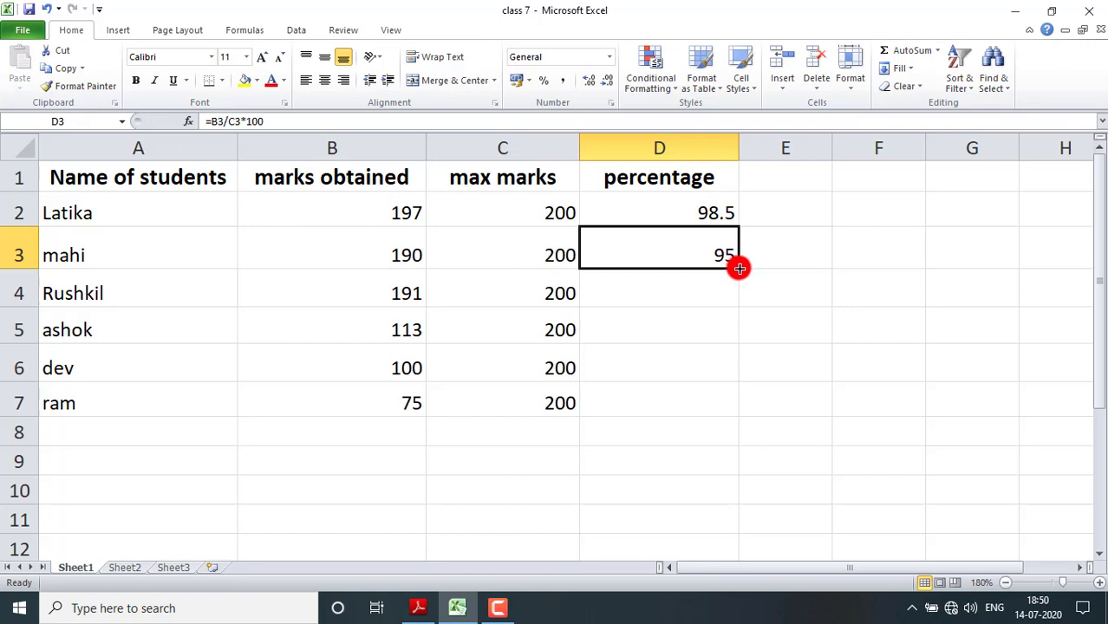
left_click_drag(740, 268, 733, 404)
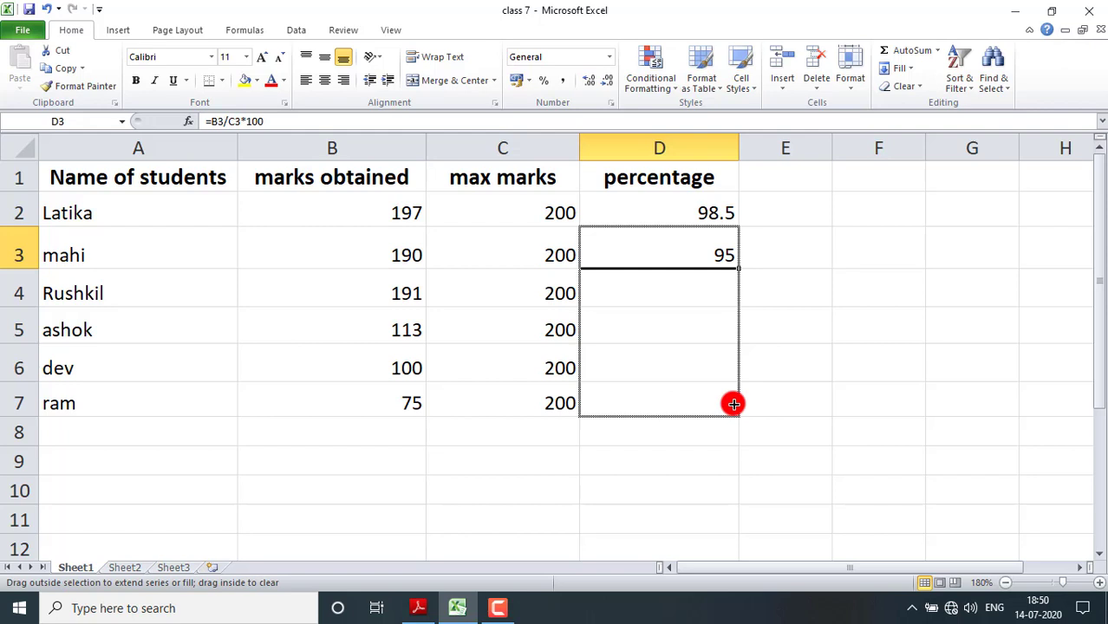
left_click_drag(734, 404, 733, 403)
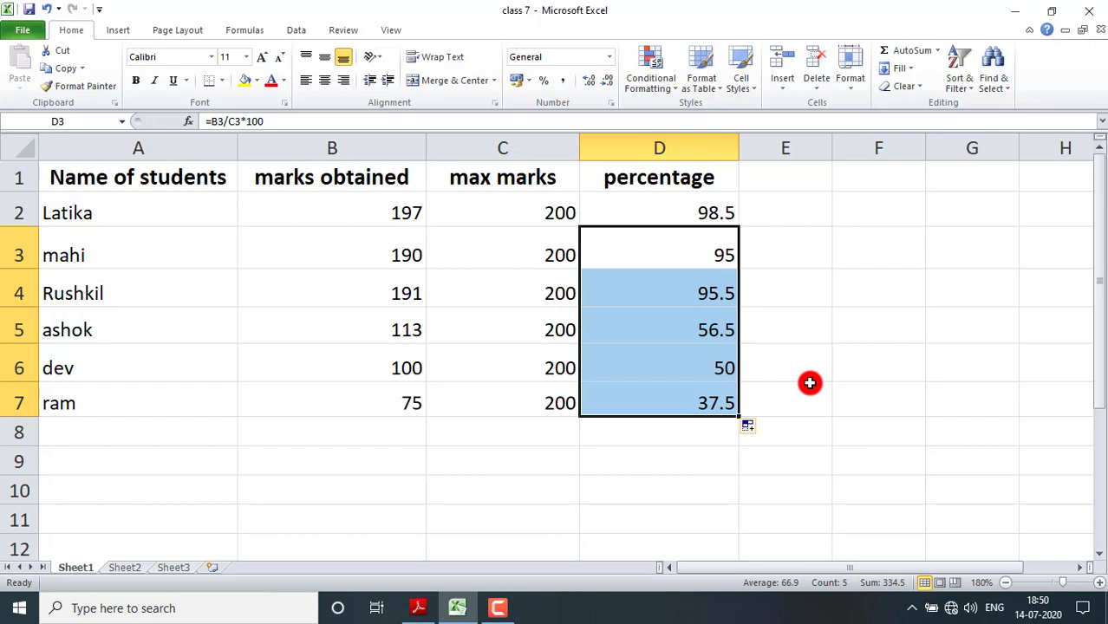
Step: Examine the copied formulas in cells D4 to D7 to see how their cell references adjust
left_click(656, 292)
left_click(668, 329)
left_click(673, 288)
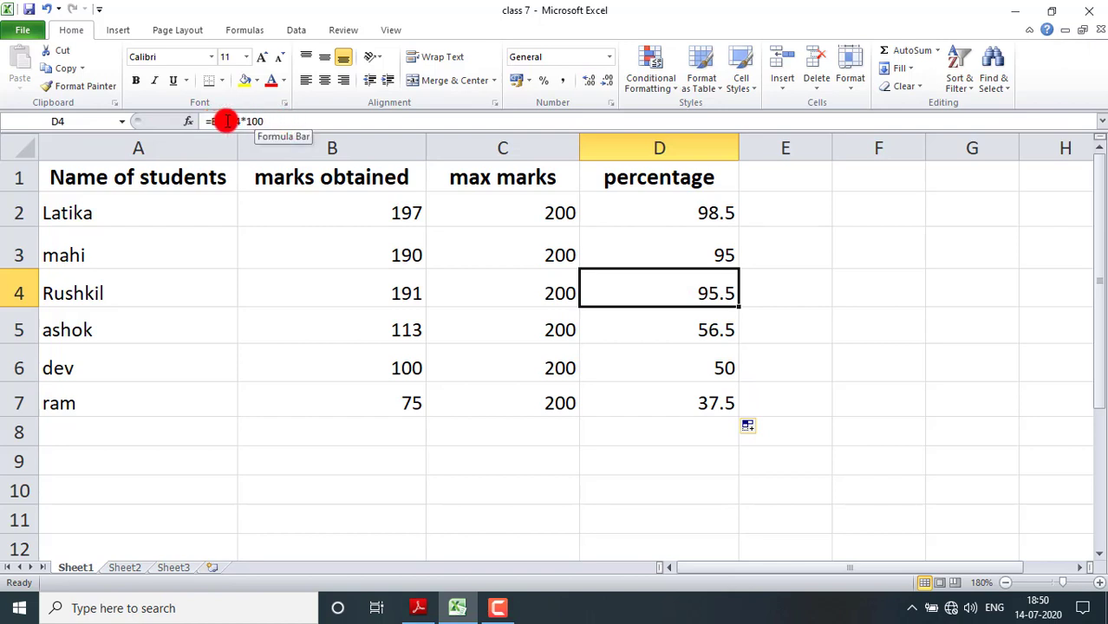
left_click(661, 328)
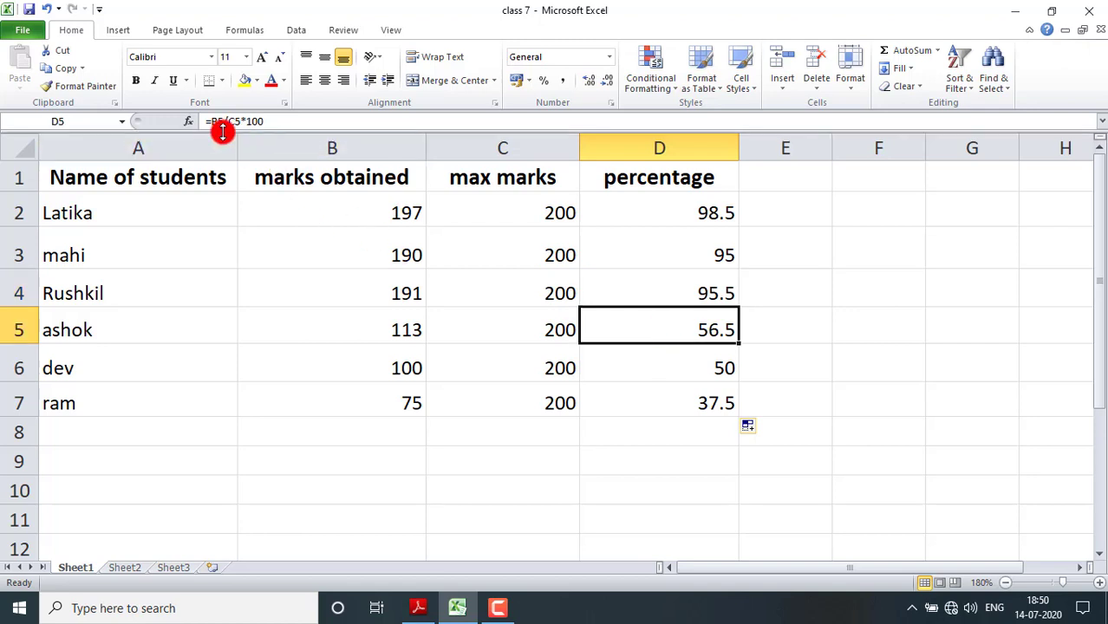
left_click(669, 368)
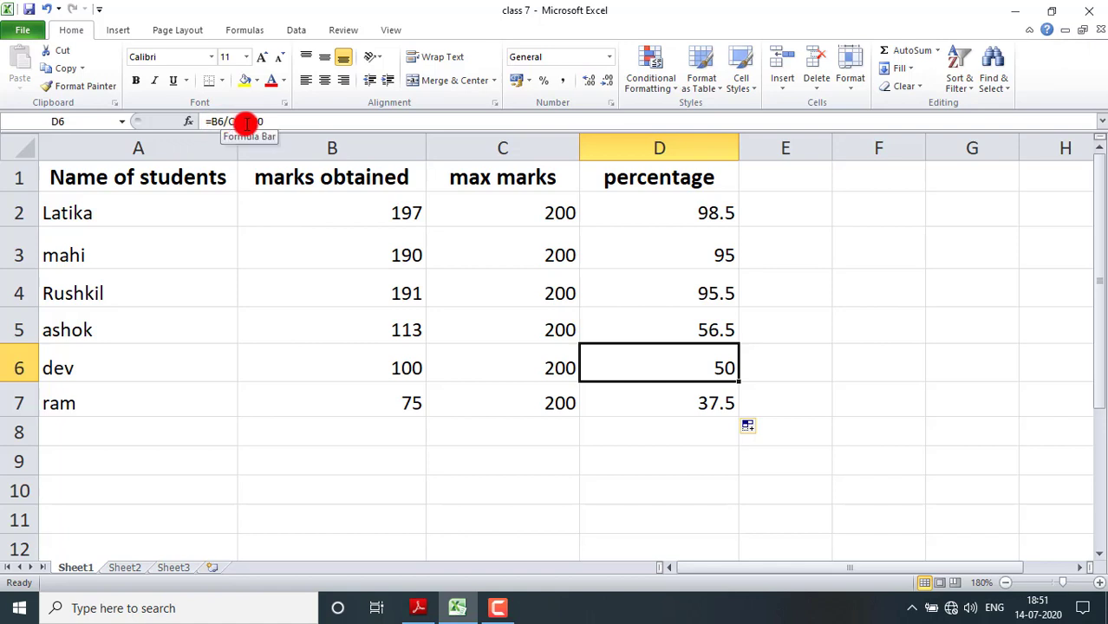
left_click(649, 388)
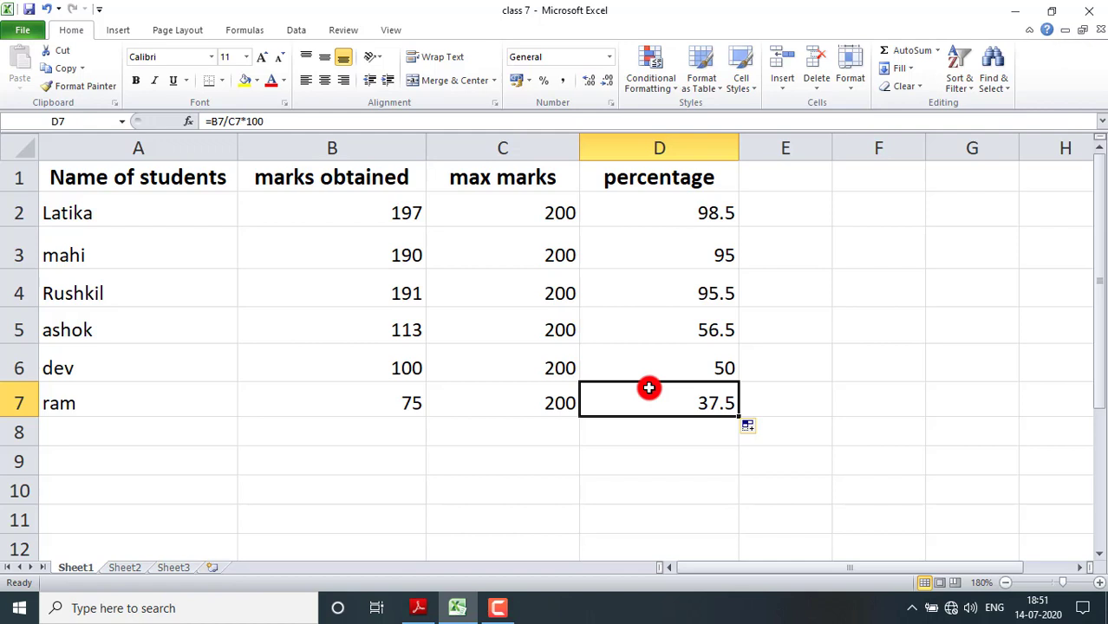
left_click(658, 366)
left_click(661, 331)
left_click(665, 293)
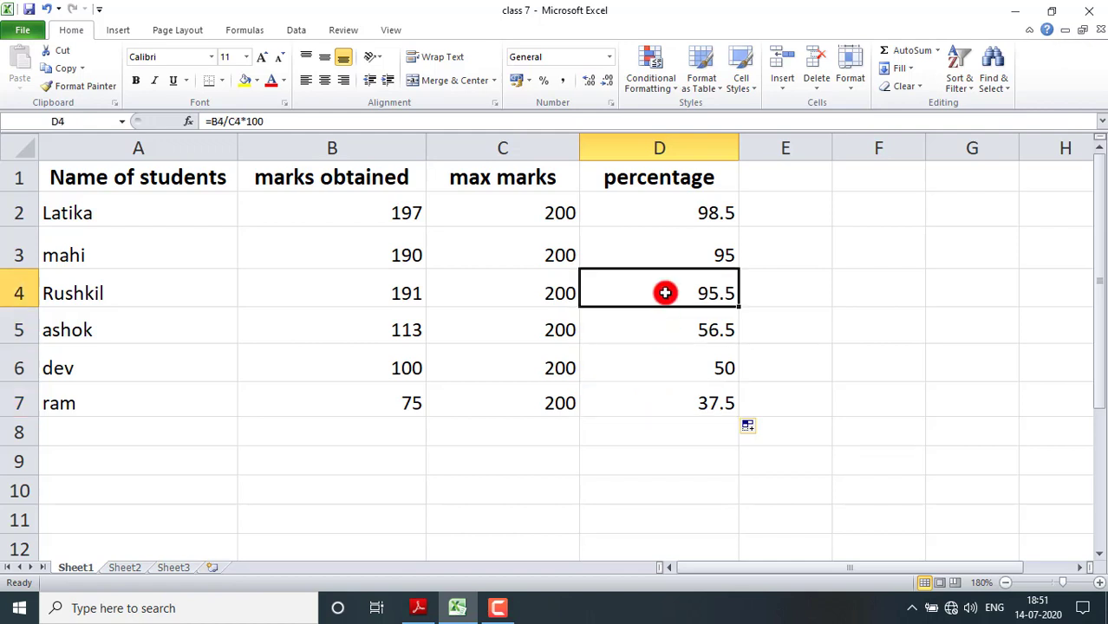
Step: Delete the copied formulas from cells D4 to D7 and reselect cell D3
left_click_drag(665, 293, 665, 409)
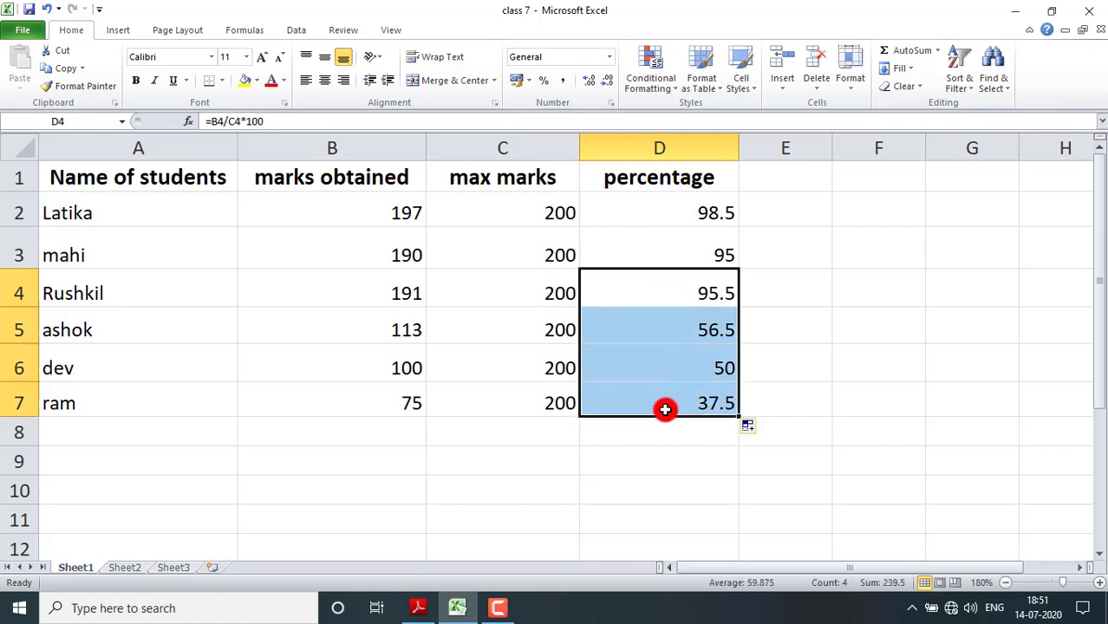
key("Delete")
left_click(676, 249)
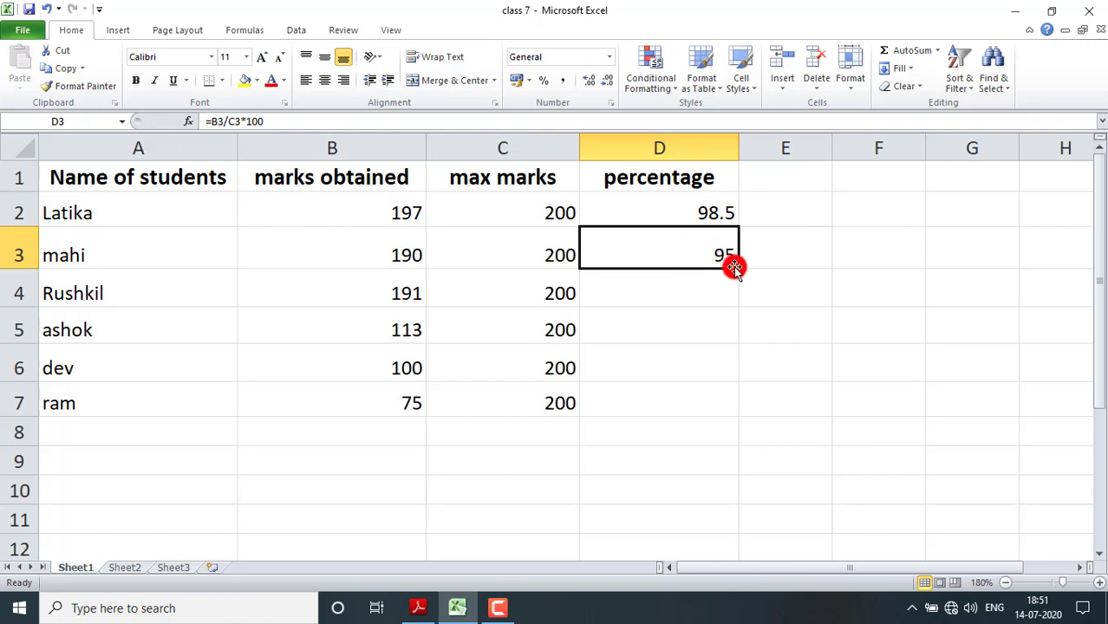
Step: Fill the percentage formula from cell D3 down through cell D7
left_click_drag(741, 269, 741, 269)
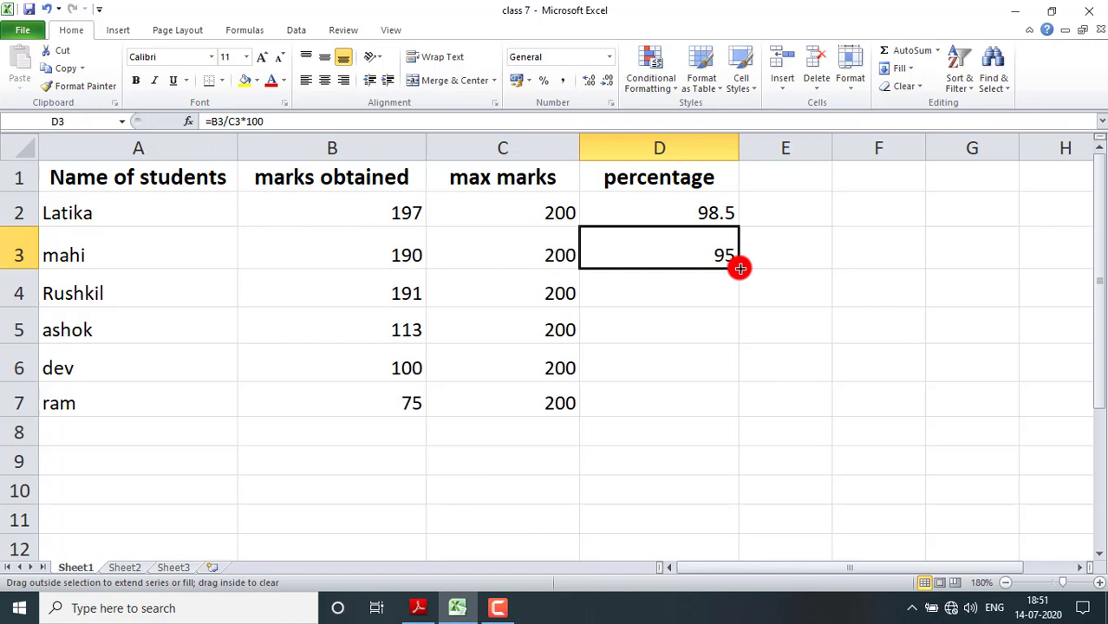
left_click_drag(741, 269, 735, 403)
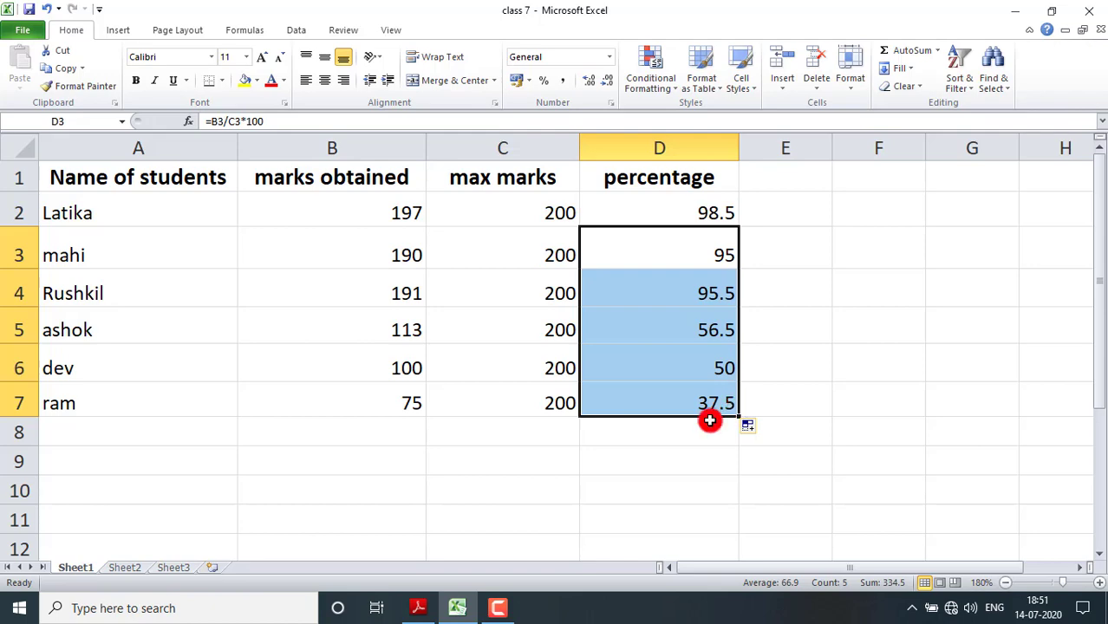
Step: Switch to the PDF chapter in Adobe Reader and read the Creating Text Formulas section with its worked example
left_click(418, 608)
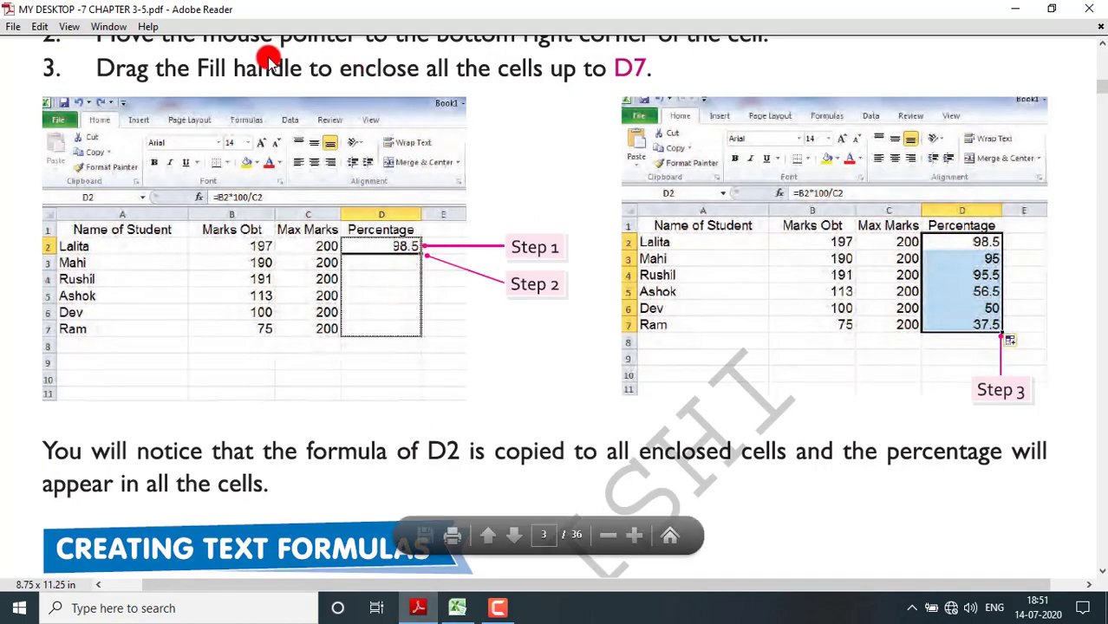
scroll(569, 177, "up", 5)
scroll(569, 173, "down", 1)
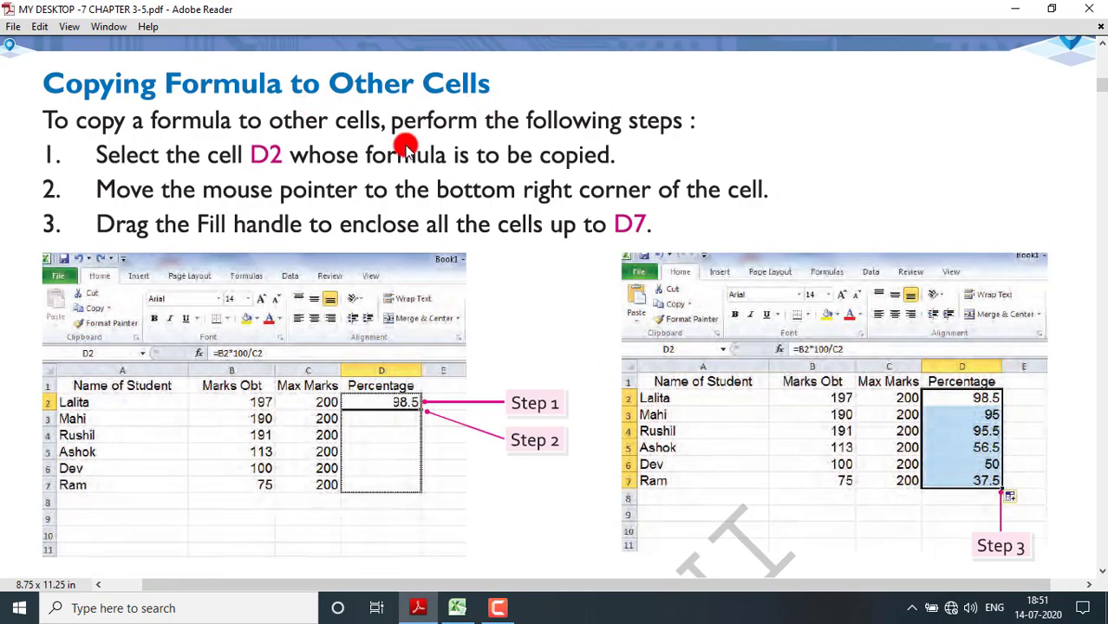
scroll(589, 264, "down", 15)
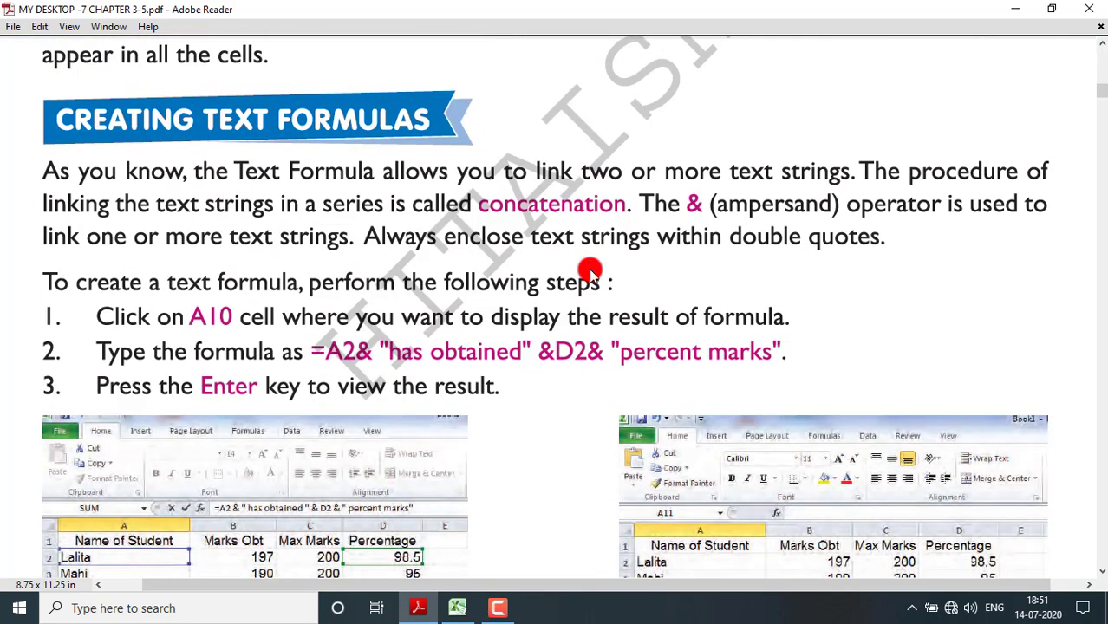
scroll(589, 271, "down", 1)
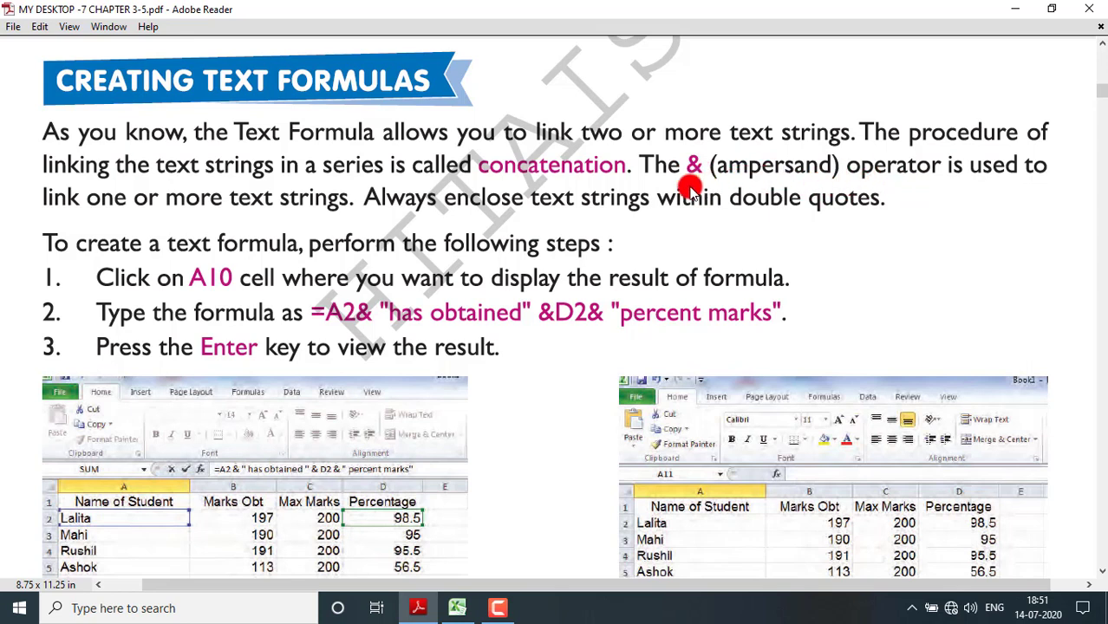
scroll(774, 186, "down", 6)
scroll(774, 185, "down", 2)
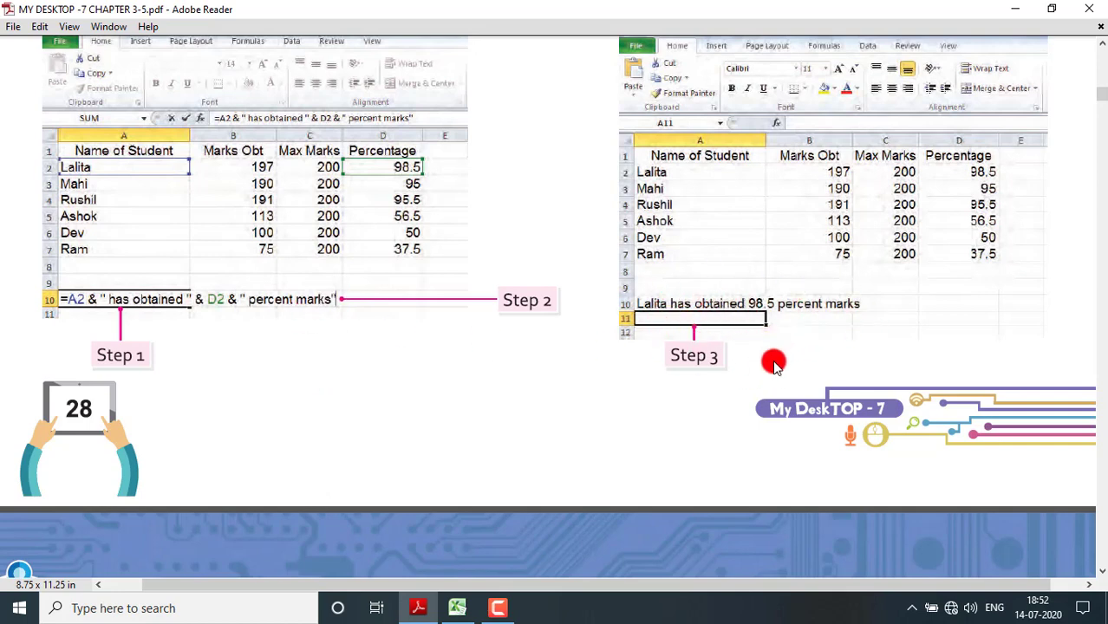
Step: Return to the class 7 worksheet in Excel and enter the text formula =A2 & "has scored" &D2& "percent marks" in cell A9
left_click(466, 610)
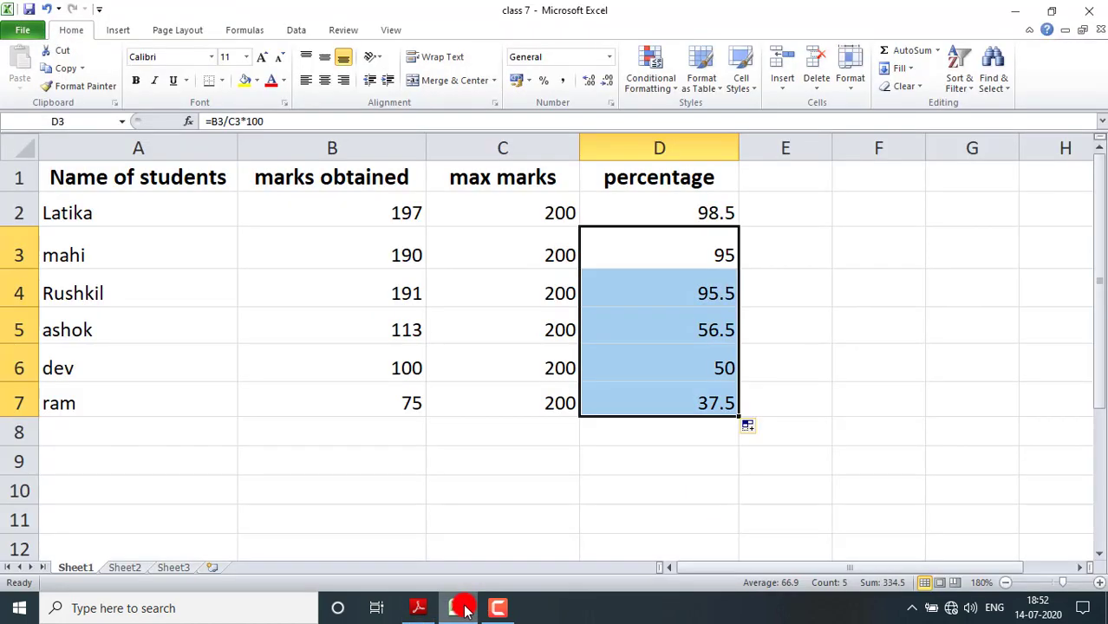
left_click(74, 460)
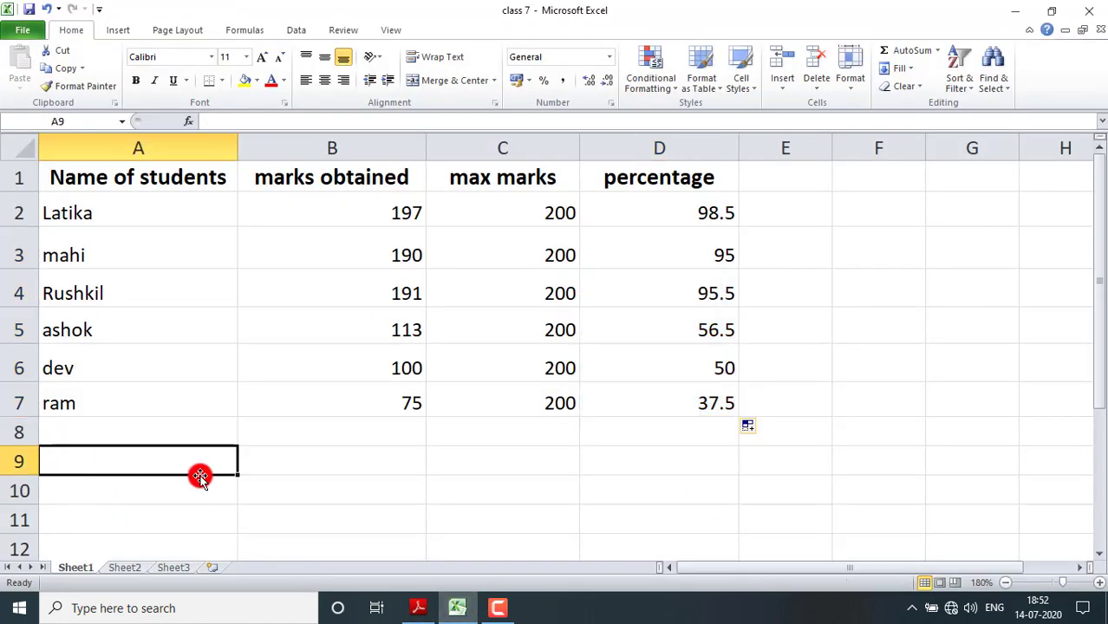
type("=A2")
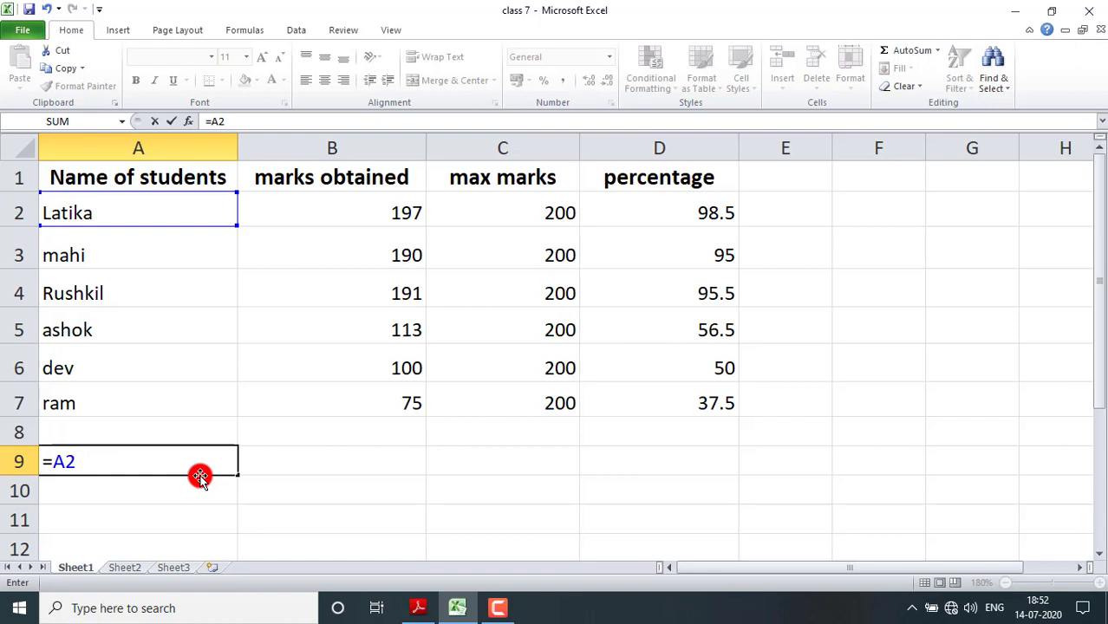
type("&")
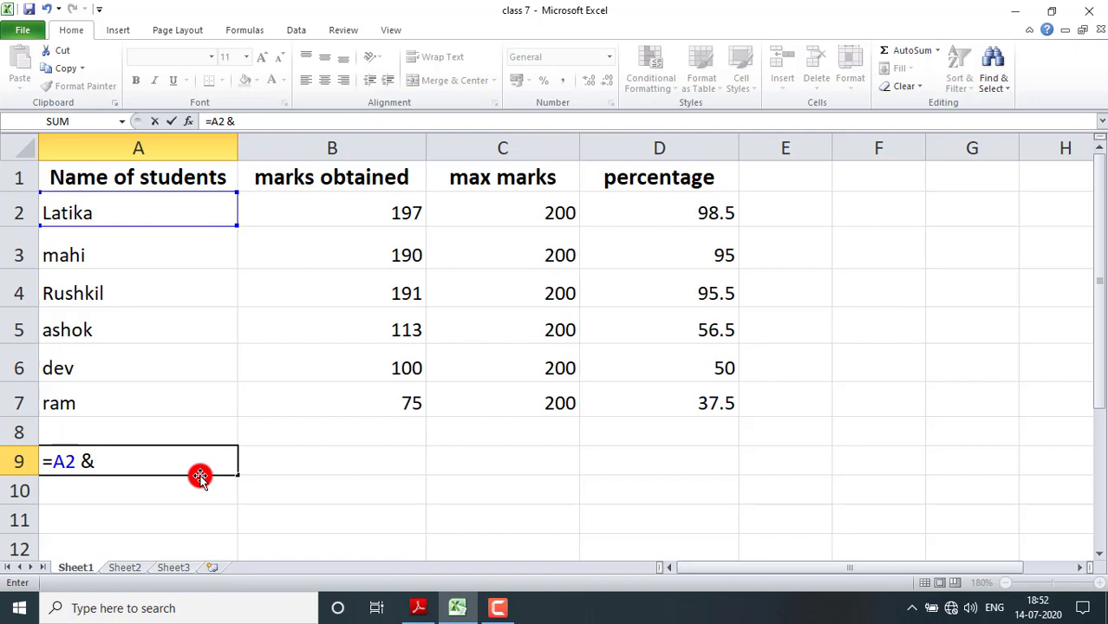
type(" \"has scored\" &")
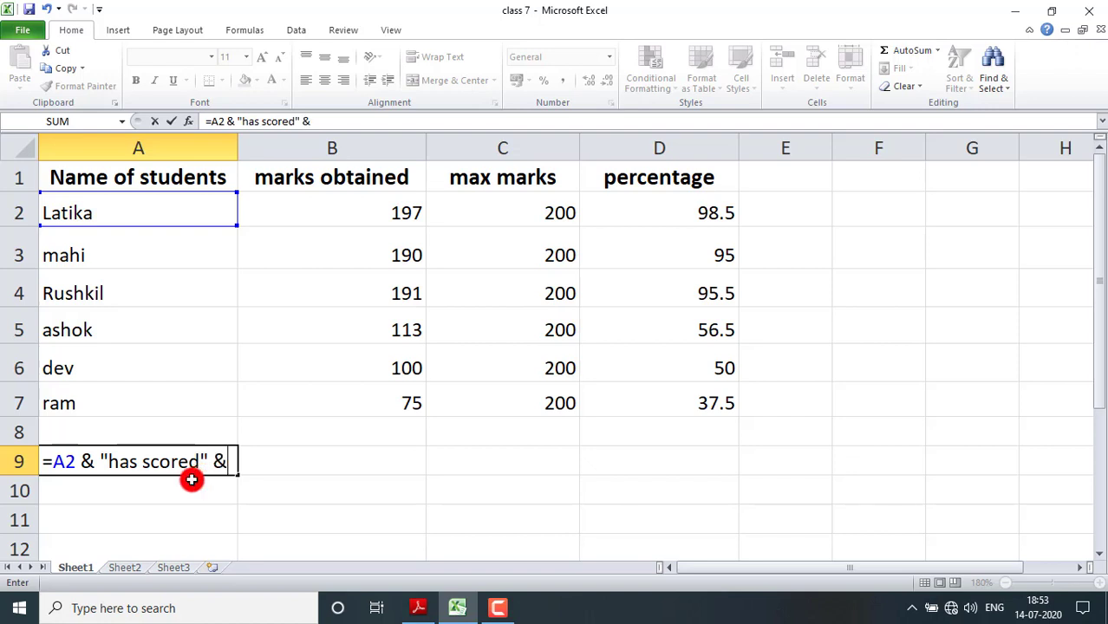
left_click(707, 210)
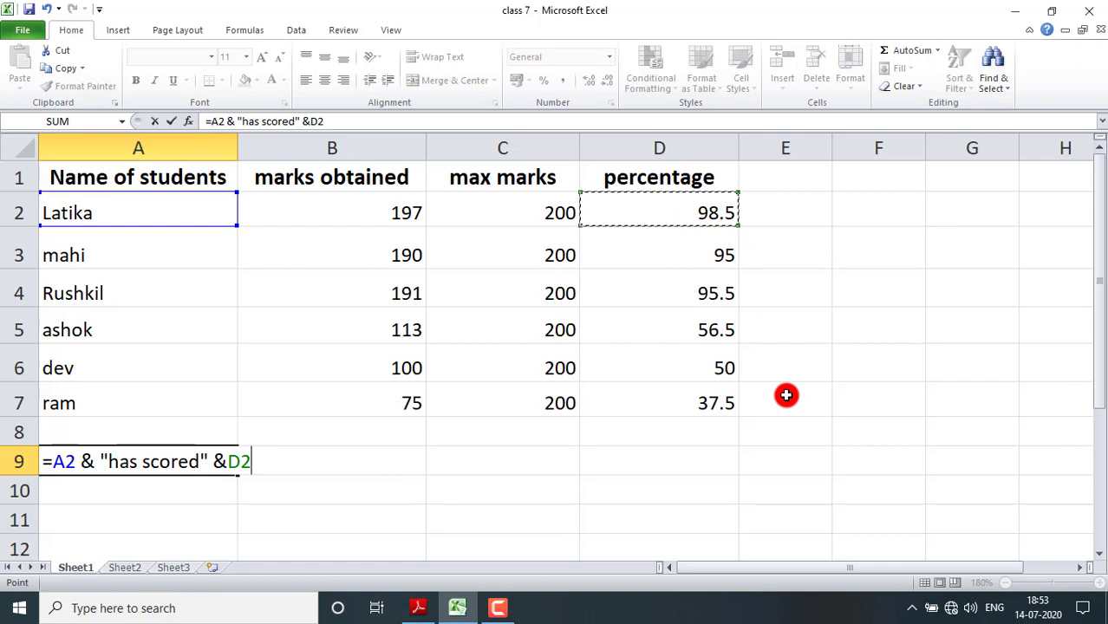
type("& \"percentage")
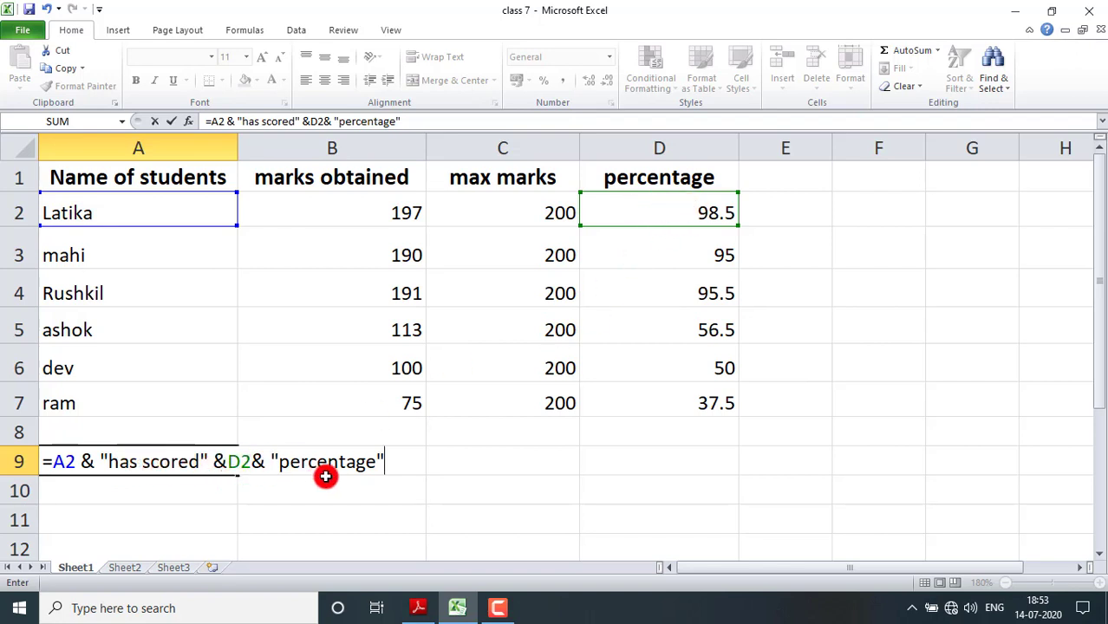
left_click(374, 459)
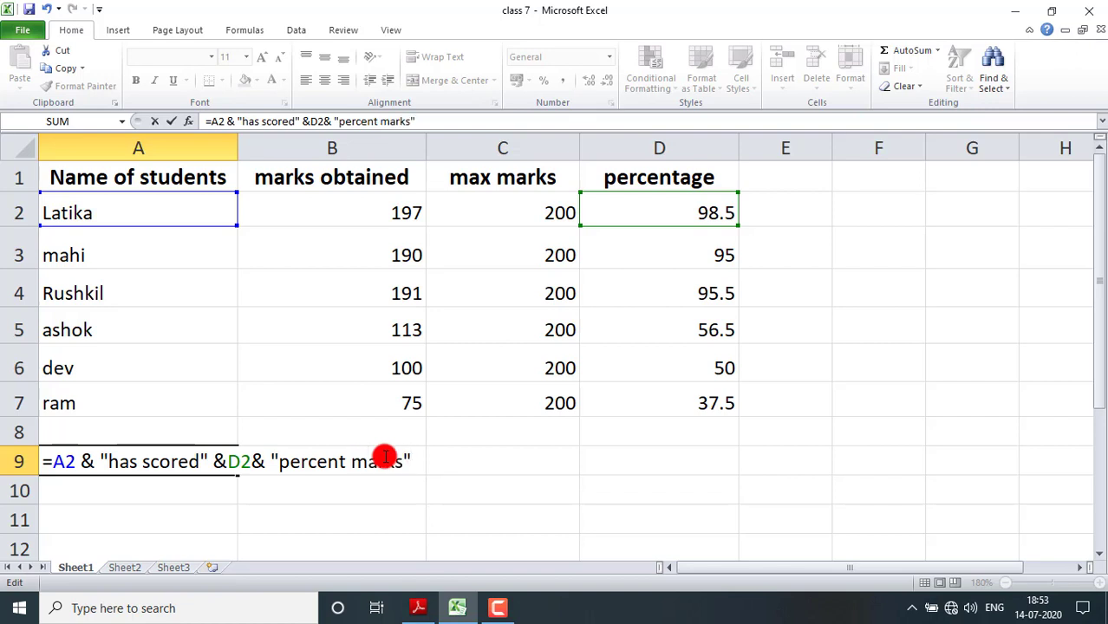
key("Return")
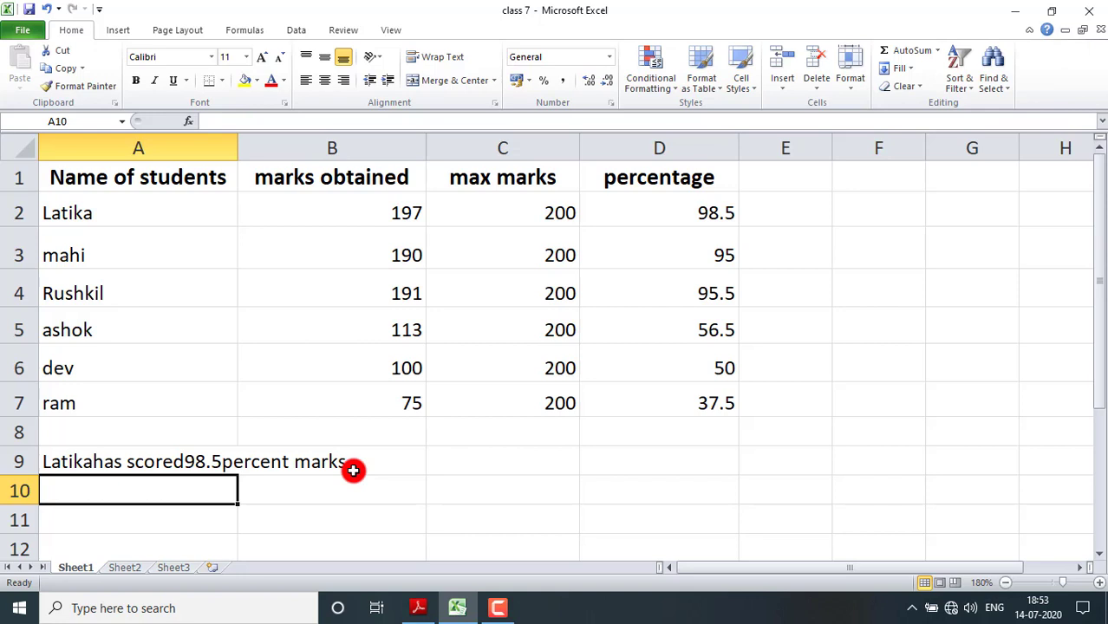
Step: Copy the text formula from cell A9 down to cell A14 with the fill handle
left_click(194, 461)
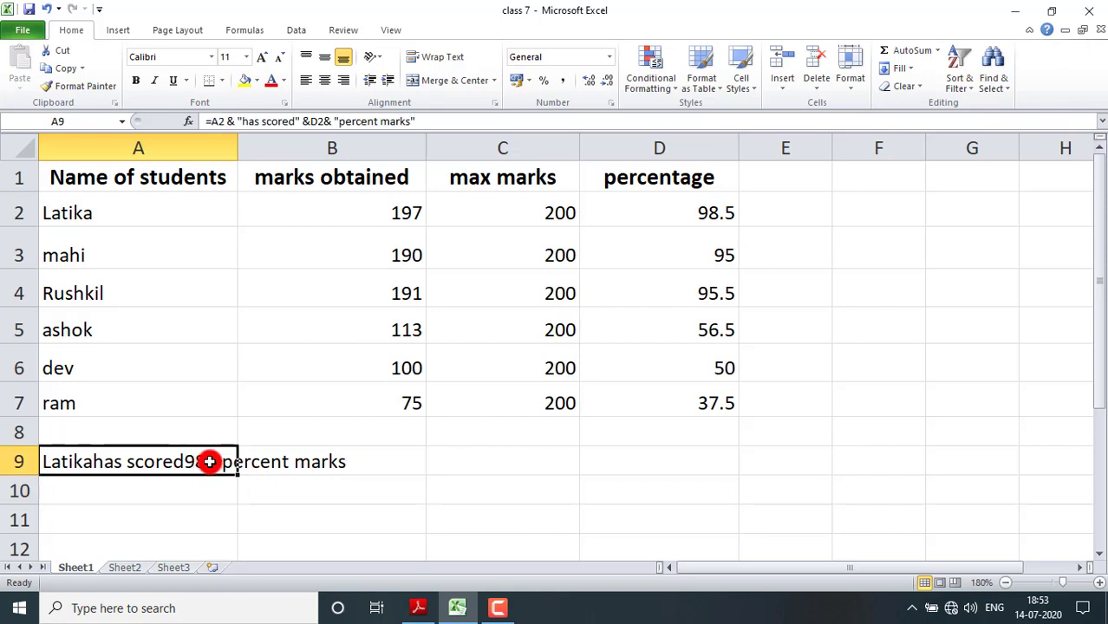
left_click_drag(237, 473, 229, 524)
scroll(362, 447, "down", 1)
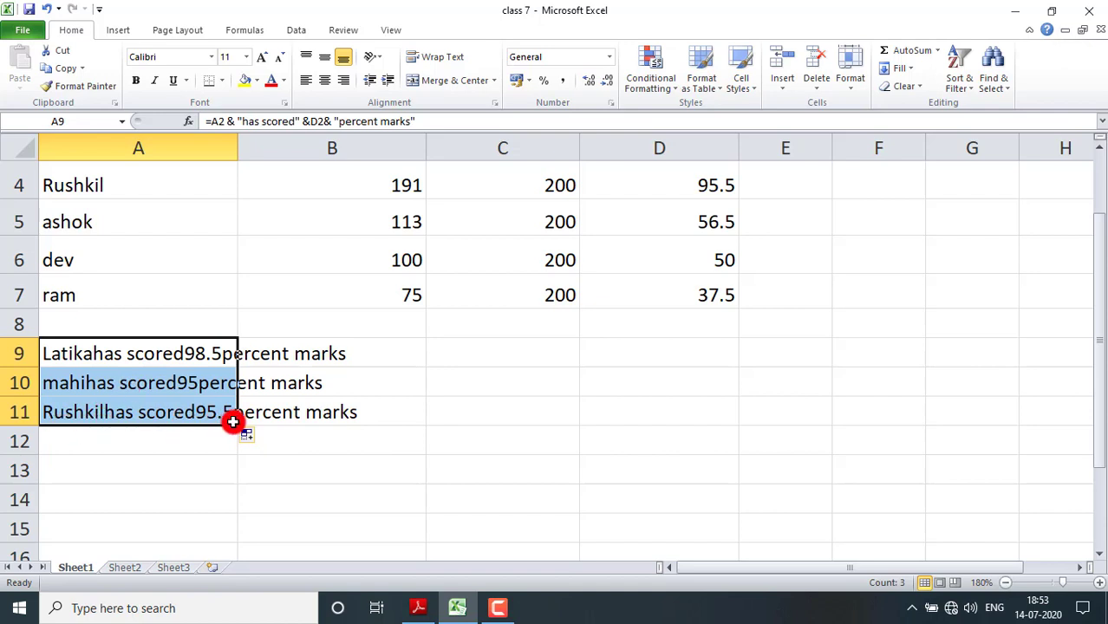
left_click_drag(237, 424, 230, 503)
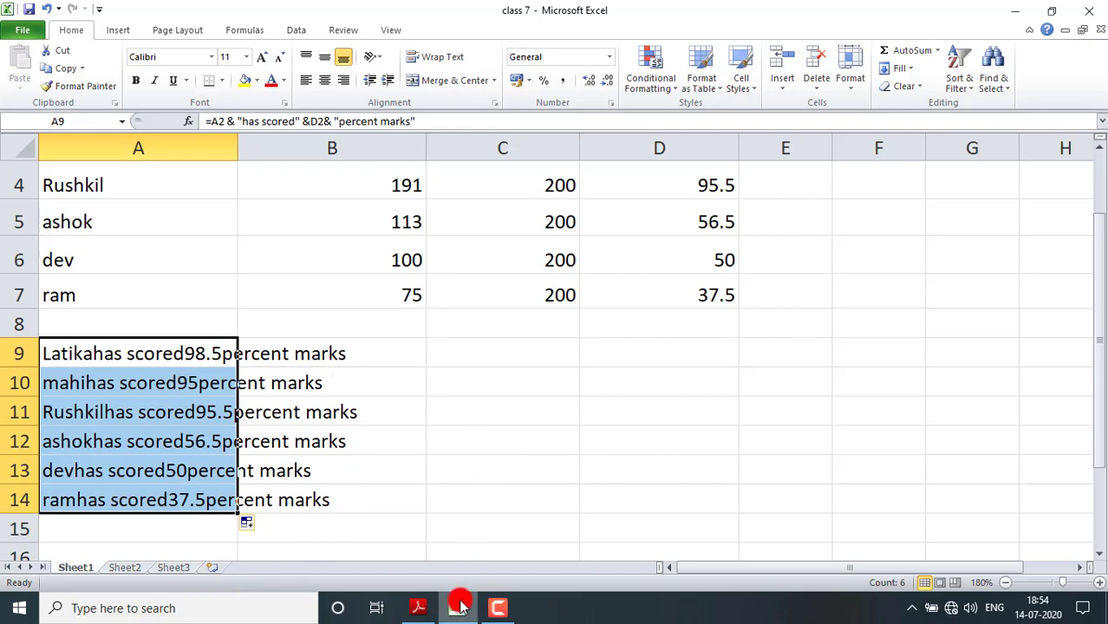
Step: Switch back to the PDF chapter in Adobe Reader and read the Using AutoSum Feature section and its sales example
left_click(418, 607)
scroll(389, 285, "up", 2)
scroll(389, 285, "up", 7)
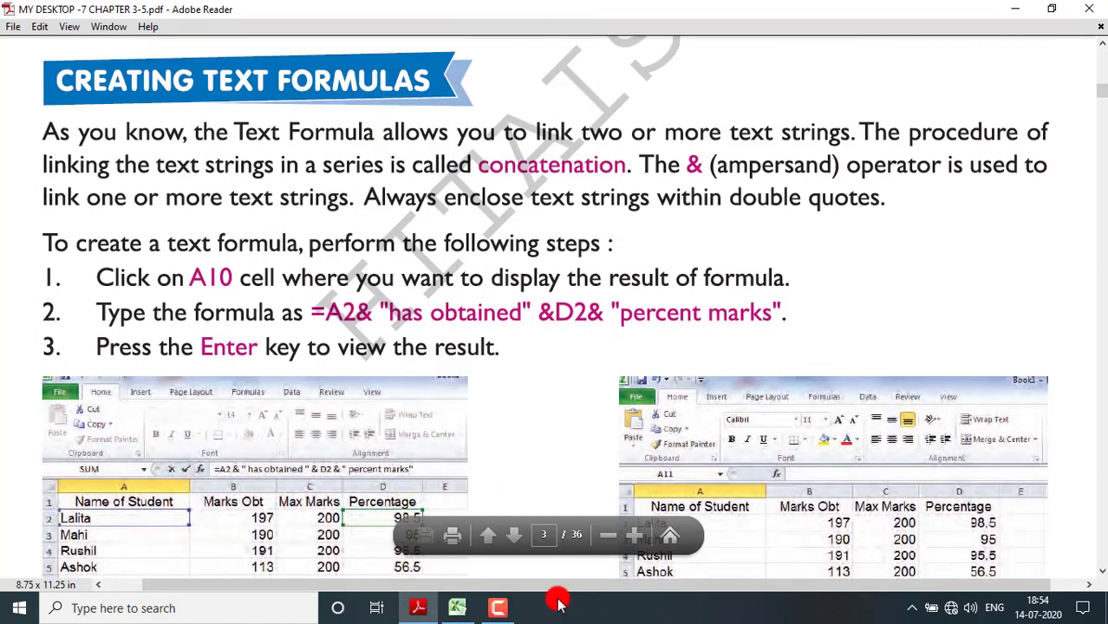
scroll(565, 356, "down", 4)
scroll(564, 356, "down", 15)
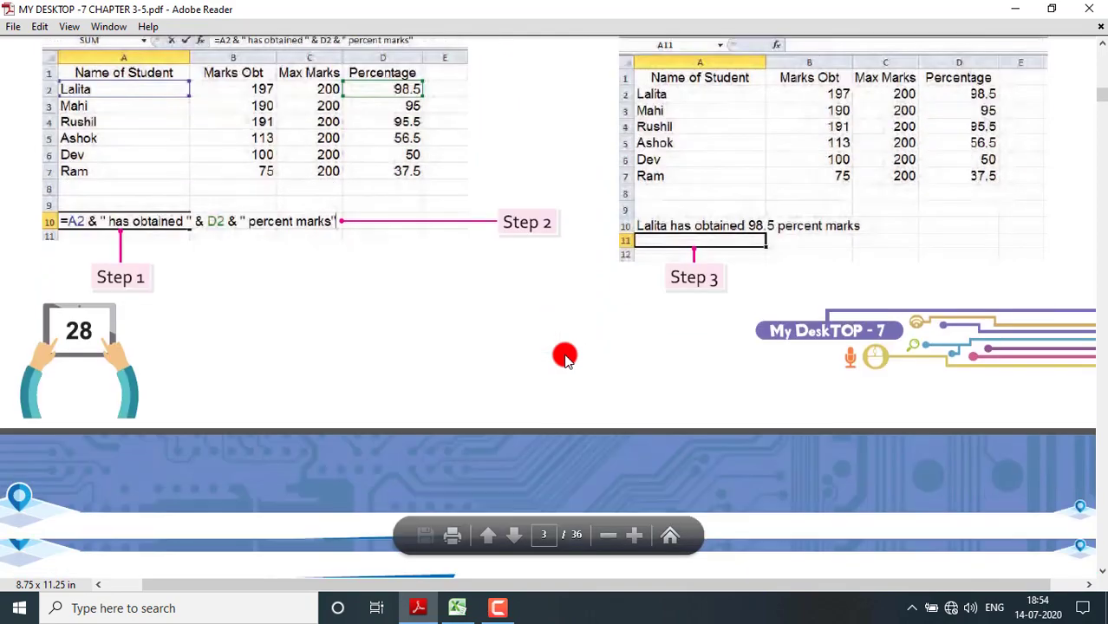
scroll(565, 356, "down", 1)
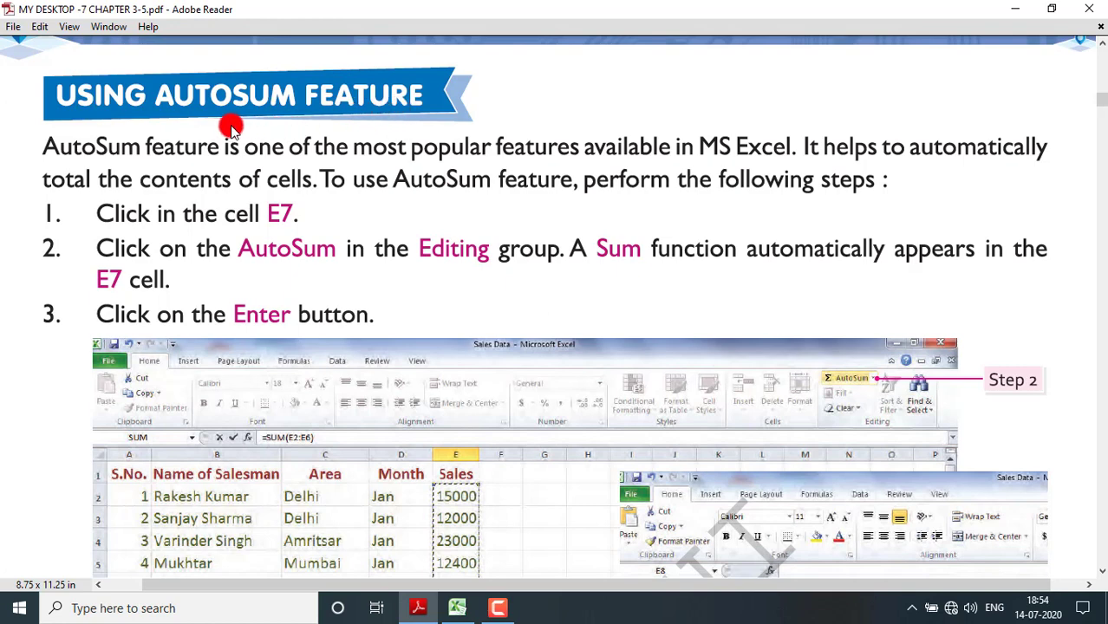
scroll(211, 127, "down", 5)
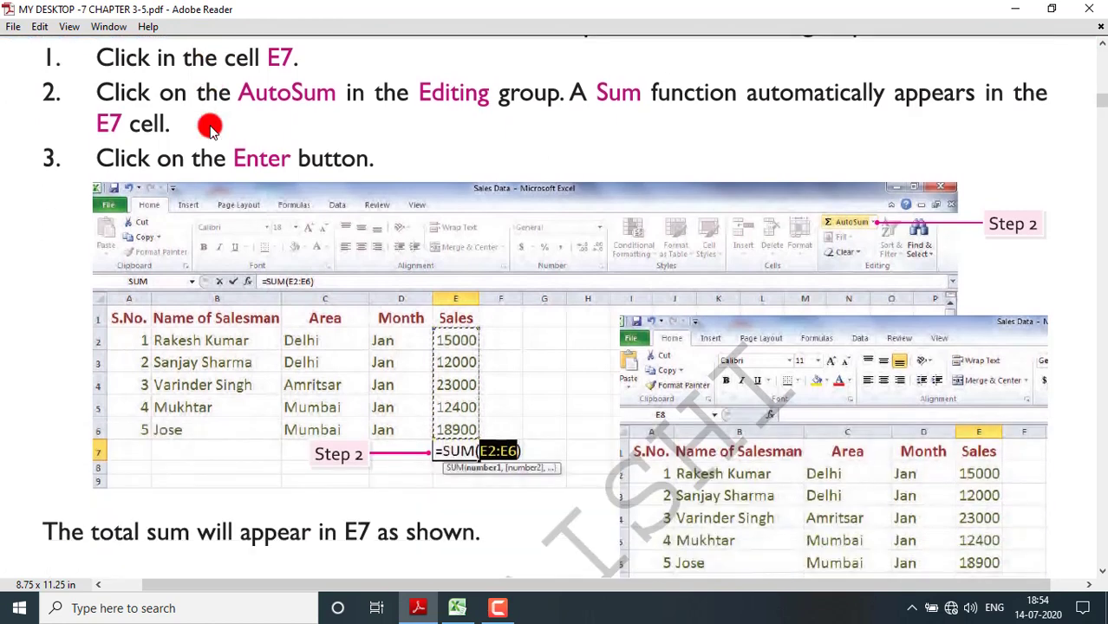
scroll(211, 127, "down", 1)
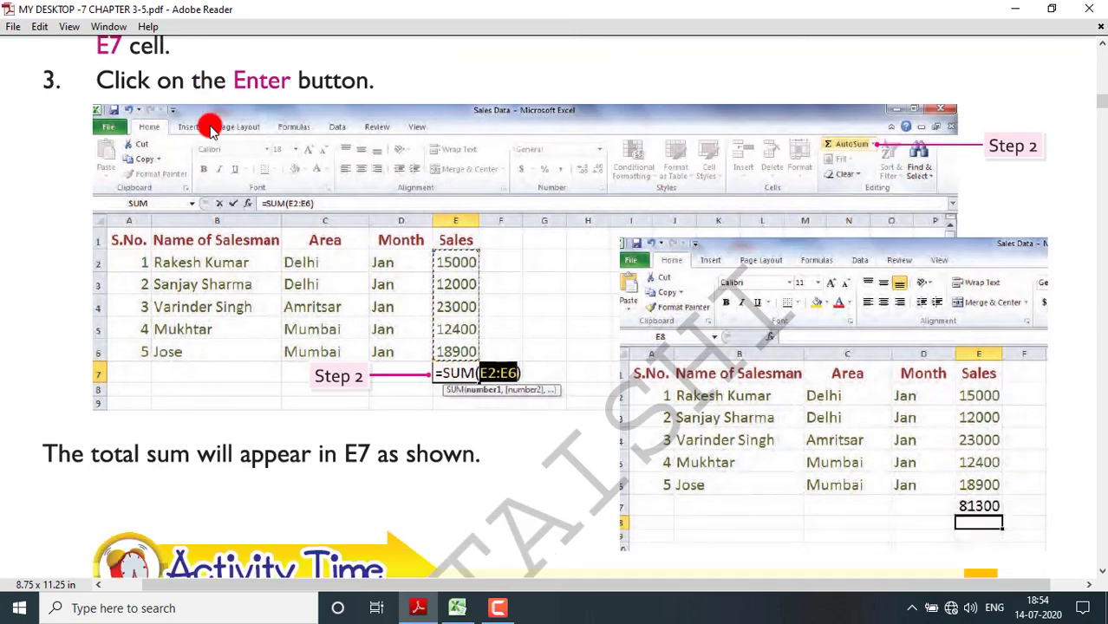
scroll(210, 127, "up", 5)
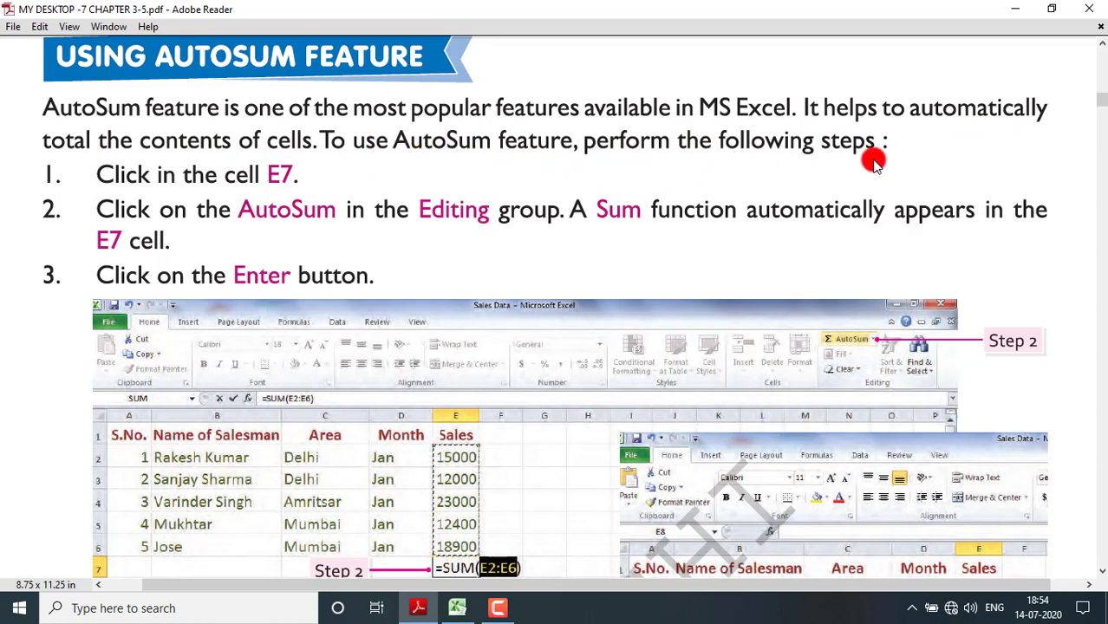
scroll(121, 187, "down", 1)
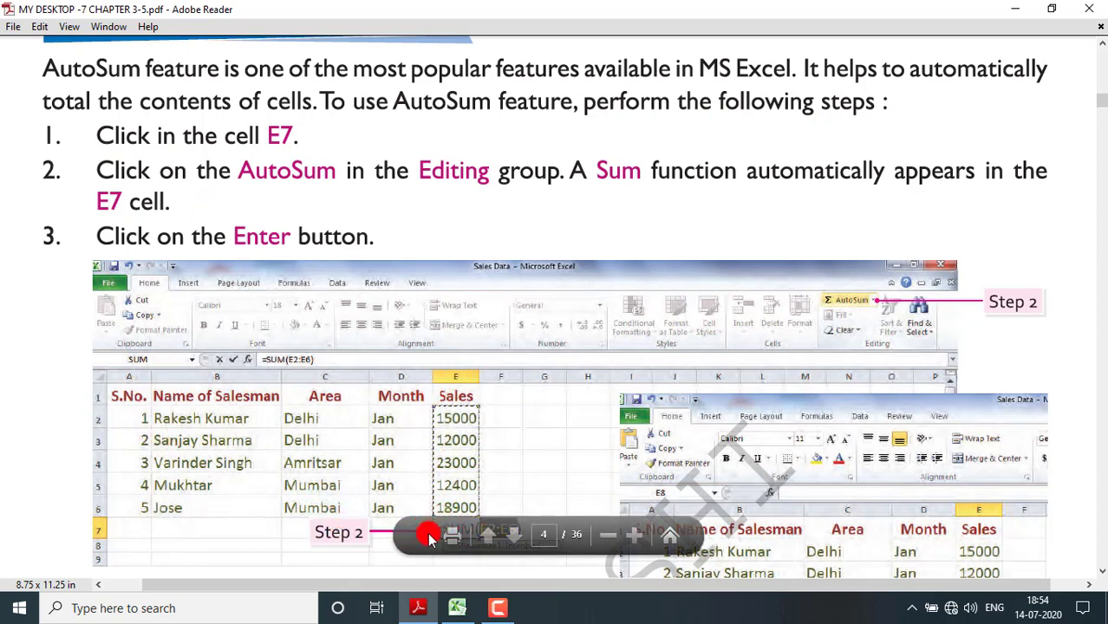
scroll(507, 463, "down", 3)
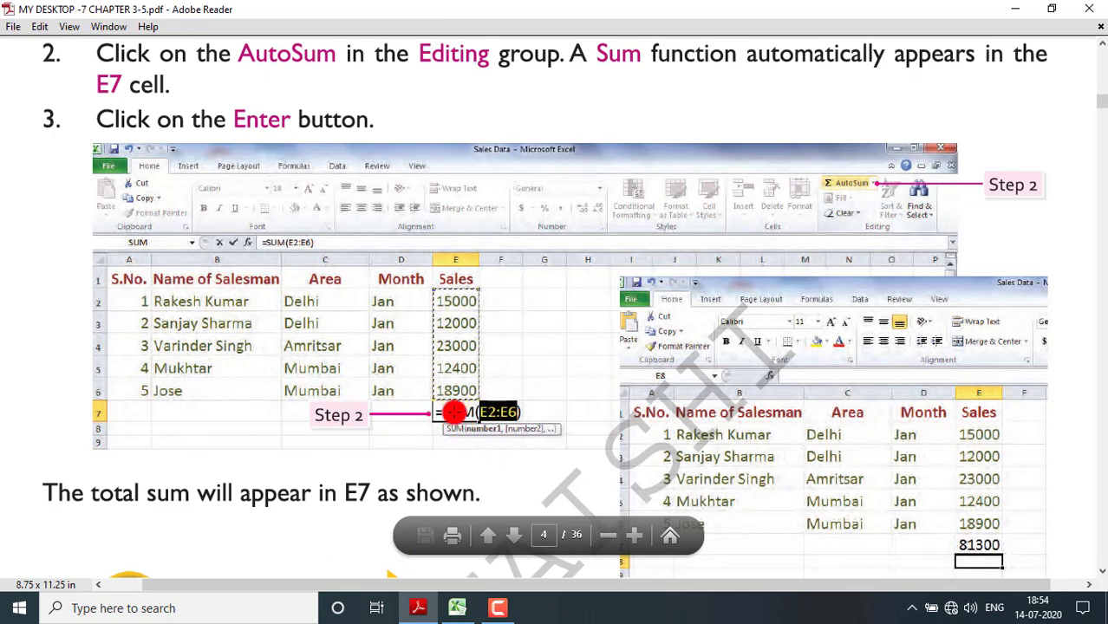
scroll(561, 404, "up", 3)
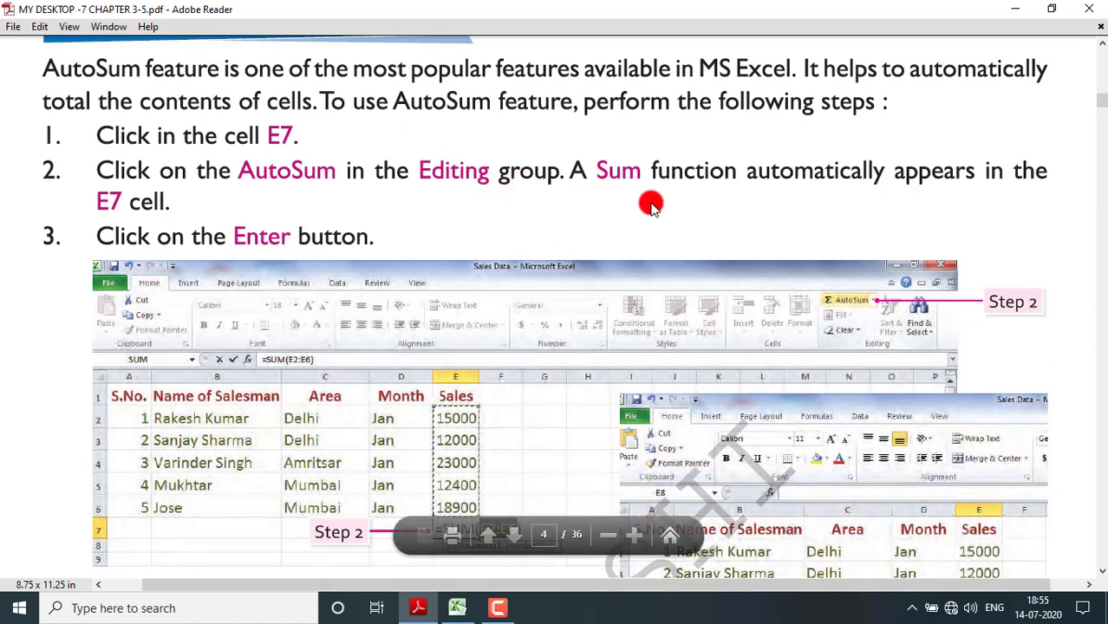
Step: Switch to Sheet2 of the class 7 workbook in Excel and make the headings in A1:E1 bold at font size 16
left_click(453, 617)
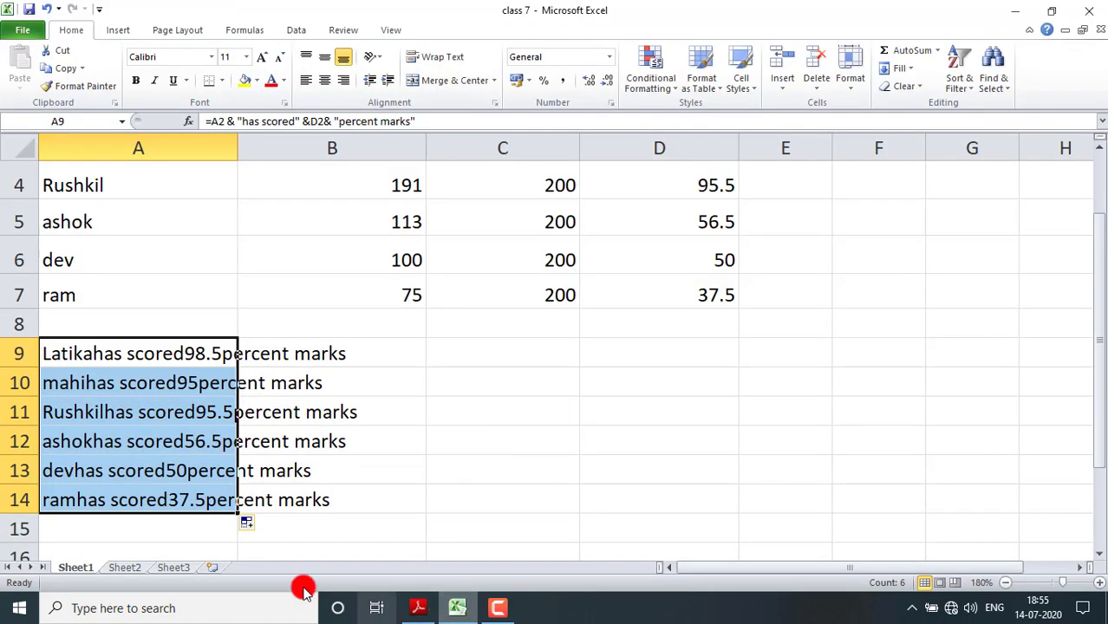
left_click(139, 567)
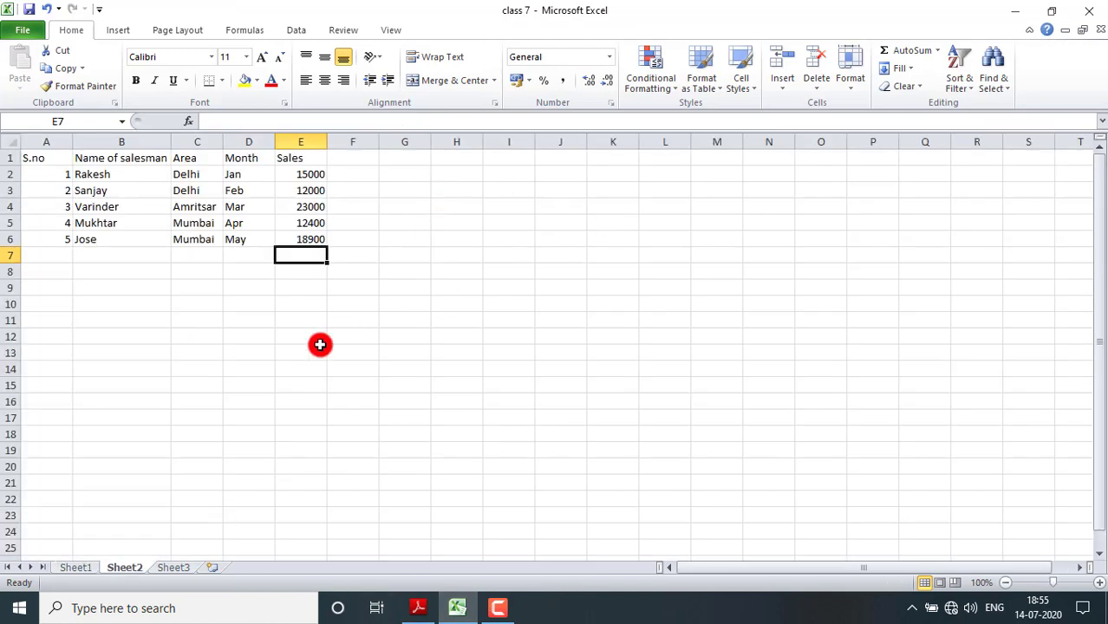
left_click_drag(28, 162, 300, 152)
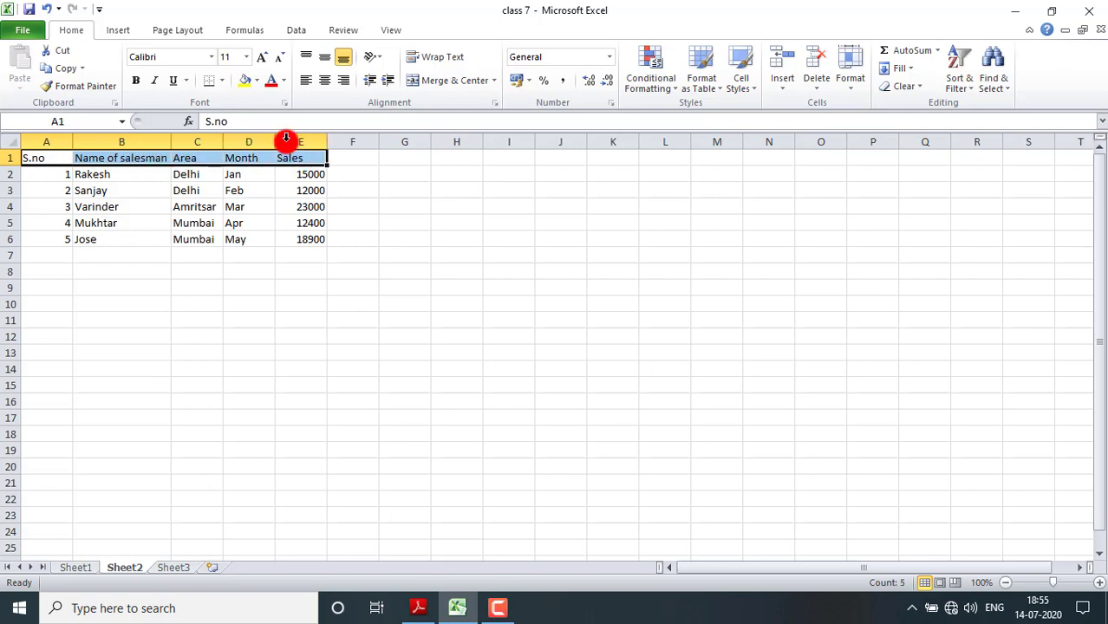
left_click(136, 80)
left_click(137, 78)
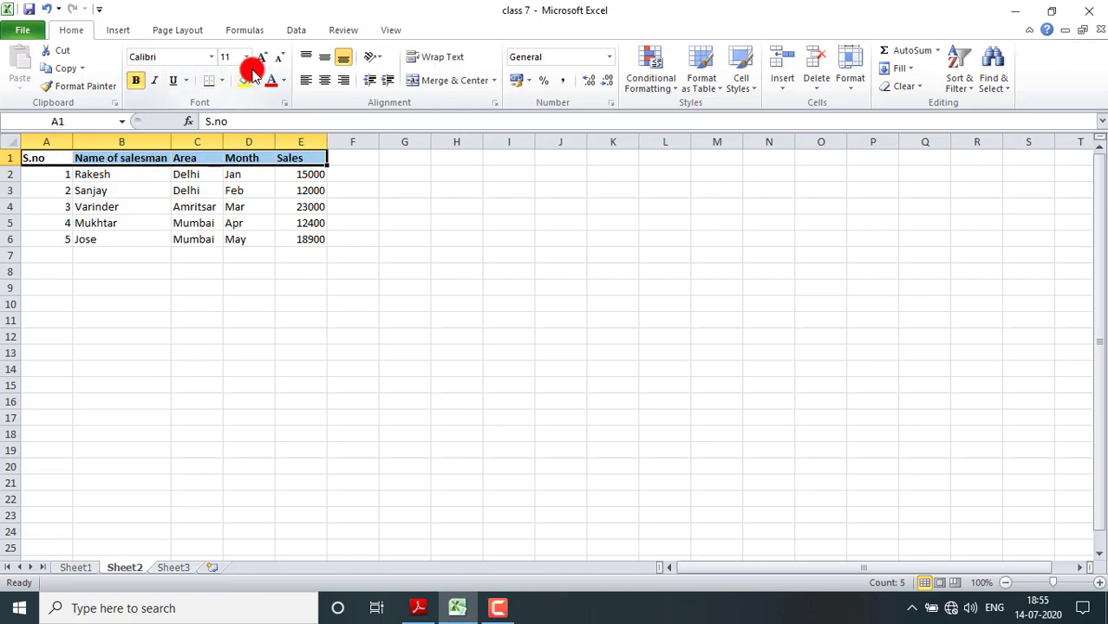
left_click(262, 57)
left_click(263, 57)
left_click(265, 57)
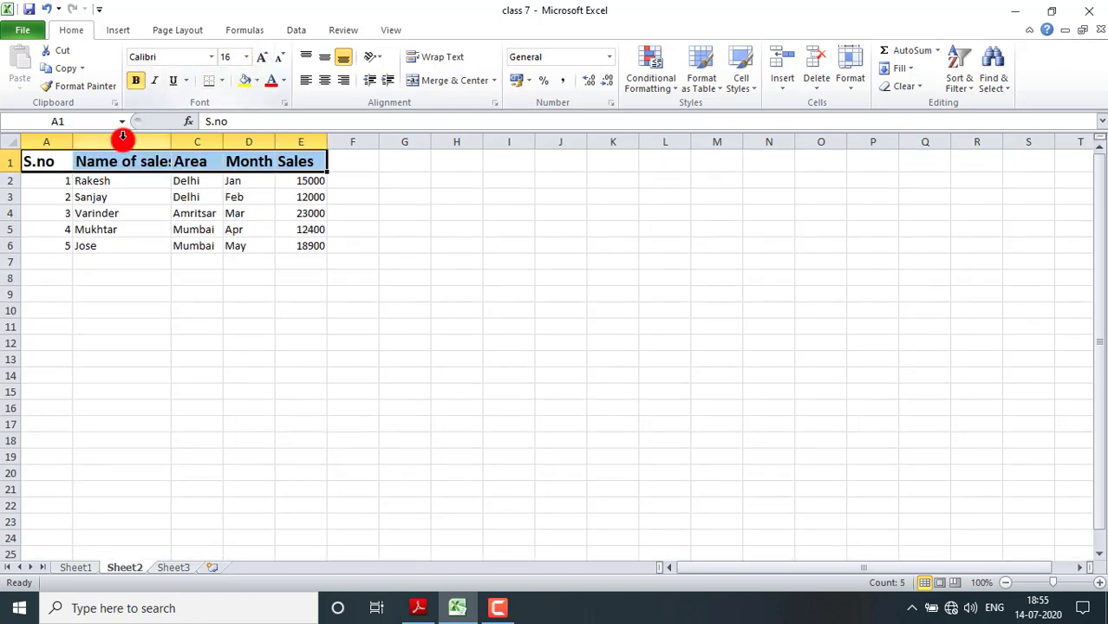
Step: Widen columns B to E to fit their headings and select cell E7 below the sales figures
left_click_drag(168, 141, 398, 138)
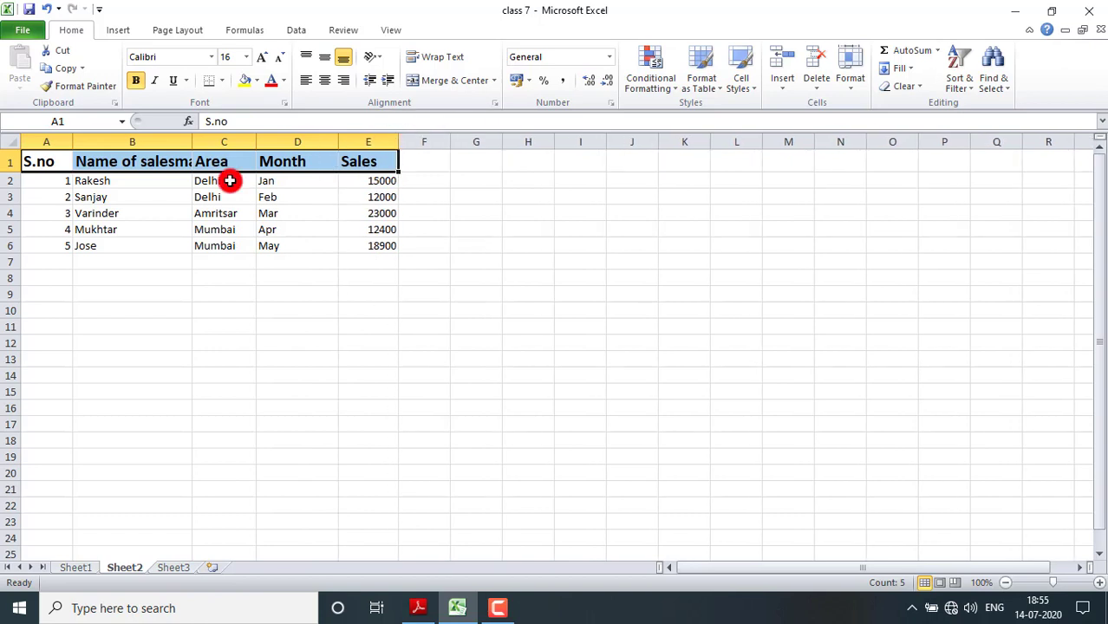
left_click(167, 181)
left_click_drag(192, 140, 220, 137)
left_click(148, 261)
left_click(54, 181)
left_click(404, 264)
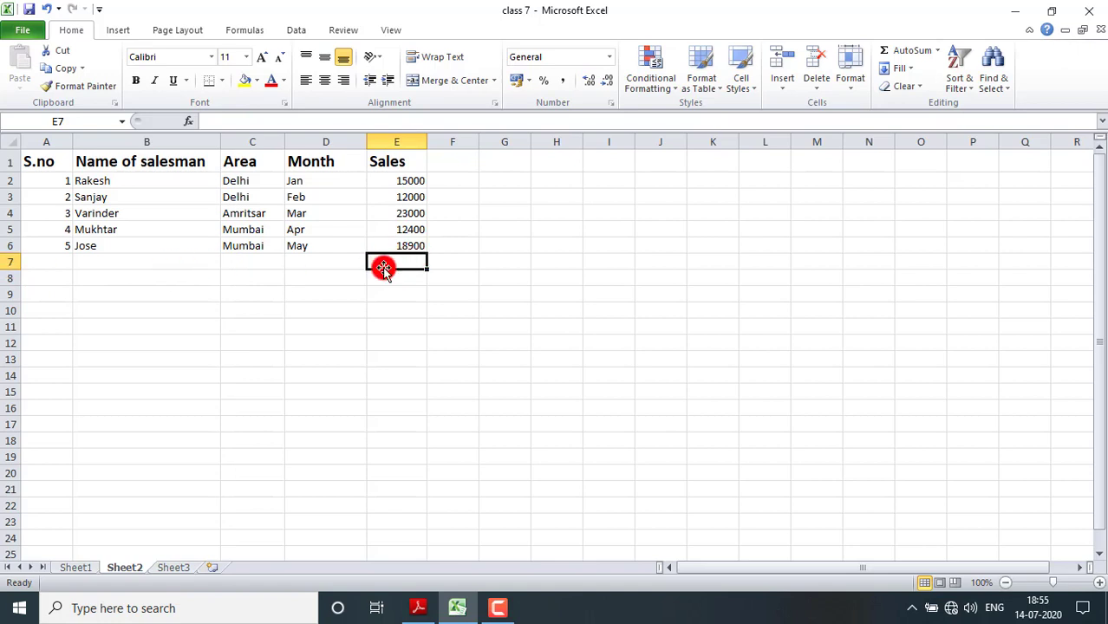
left_click(512, 374)
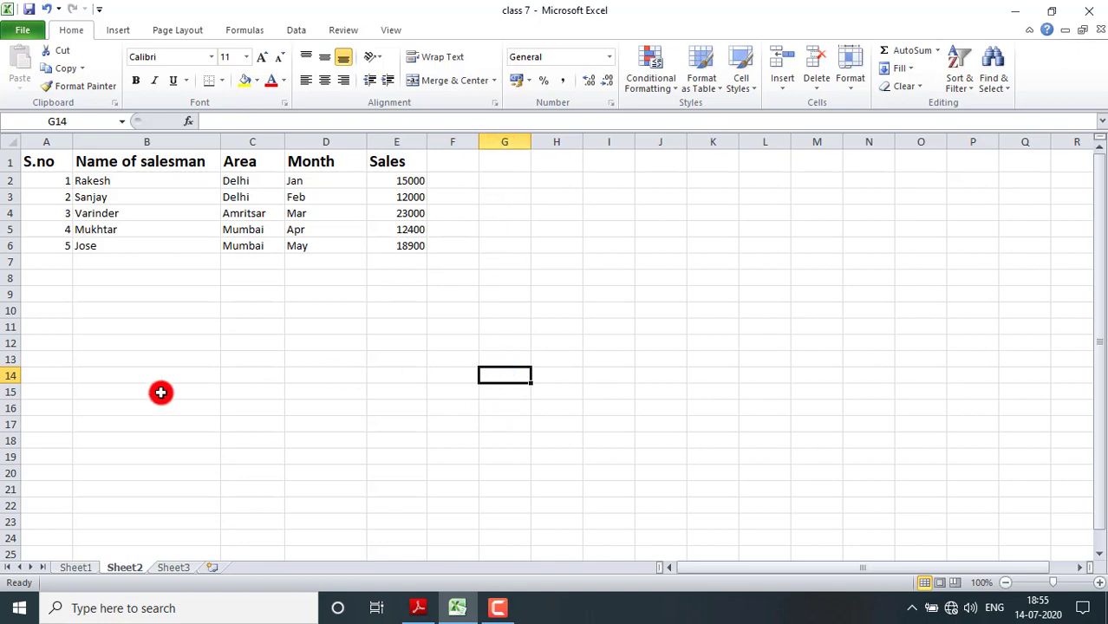
left_click(647, 249)
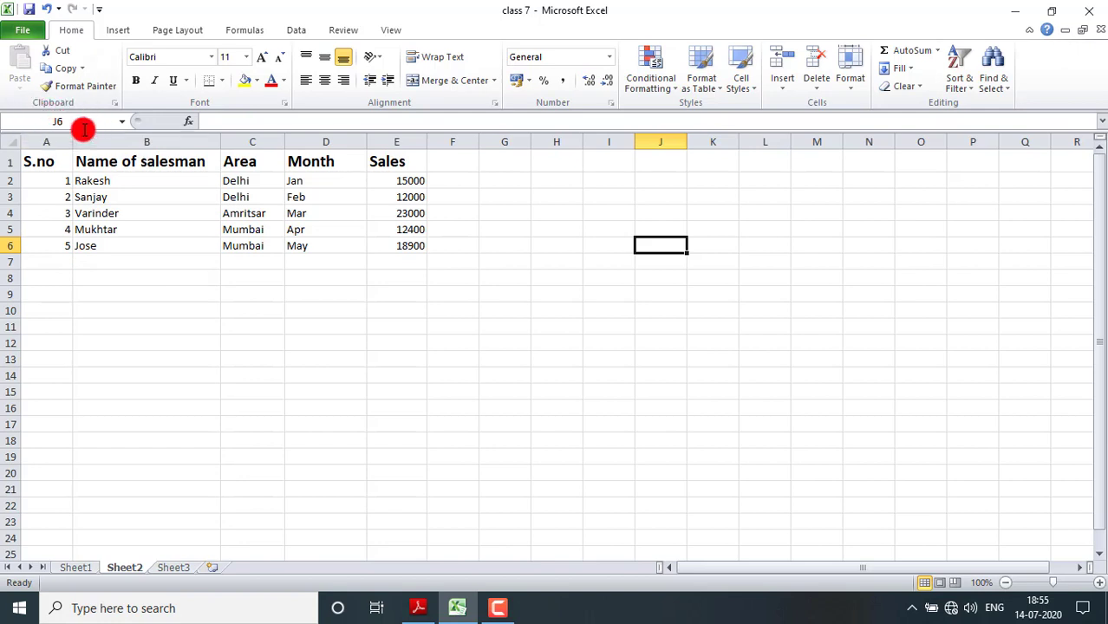
left_click(820, 378)
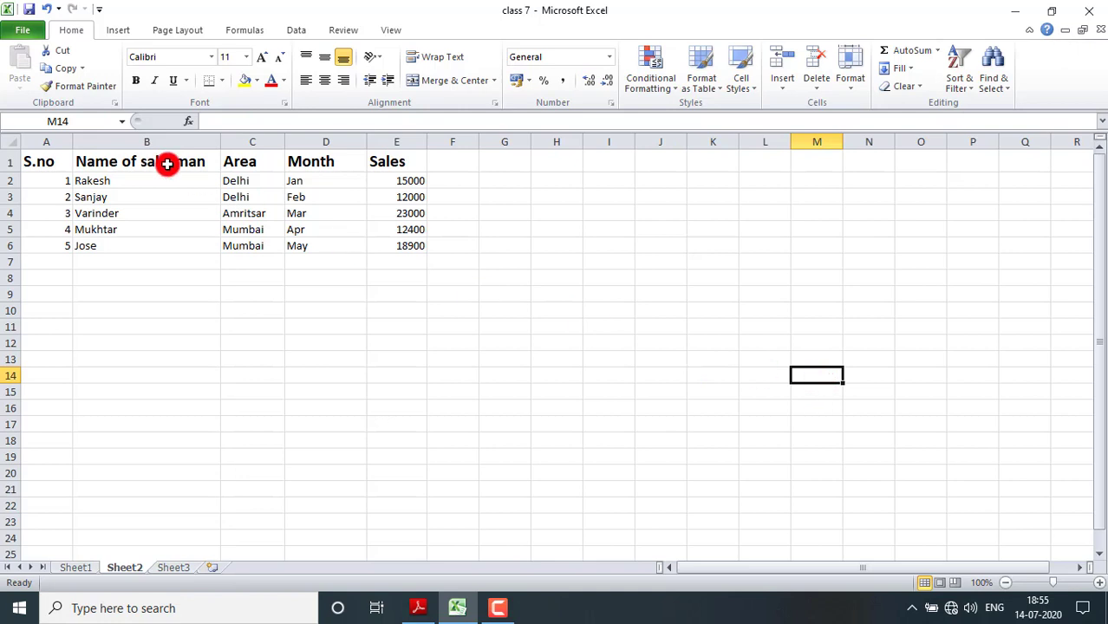
left_click(848, 260)
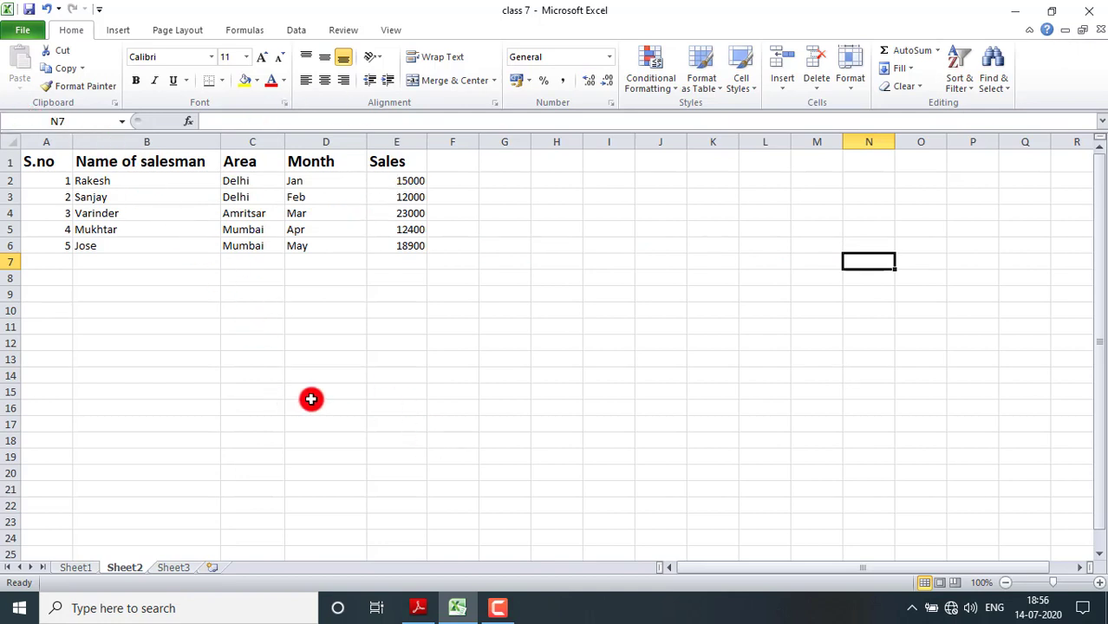
left_click(392, 263)
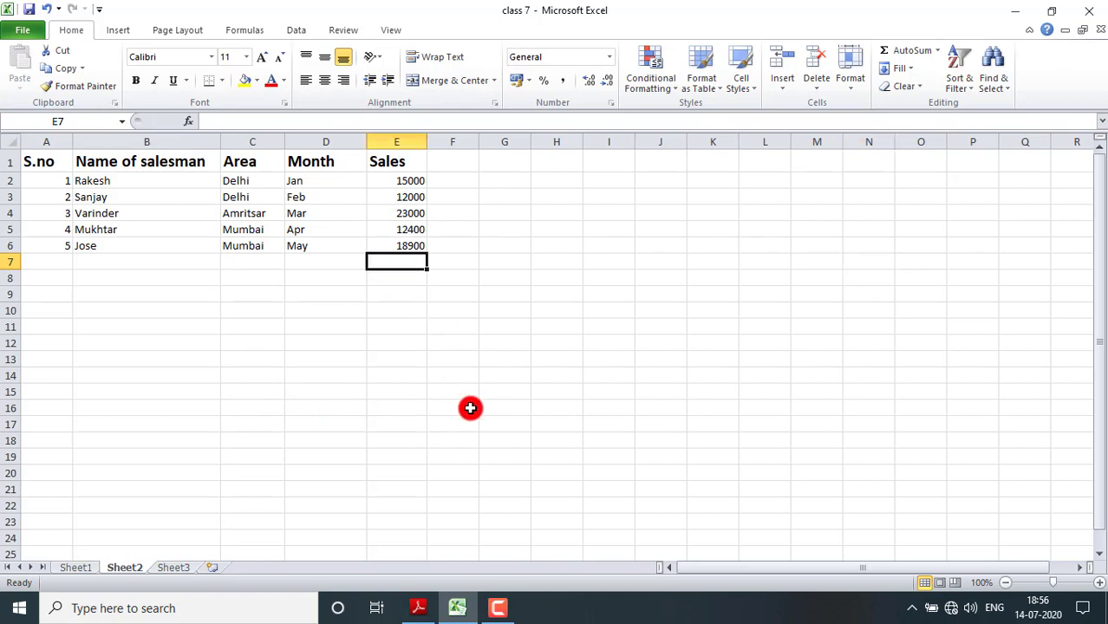
left_click(469, 359)
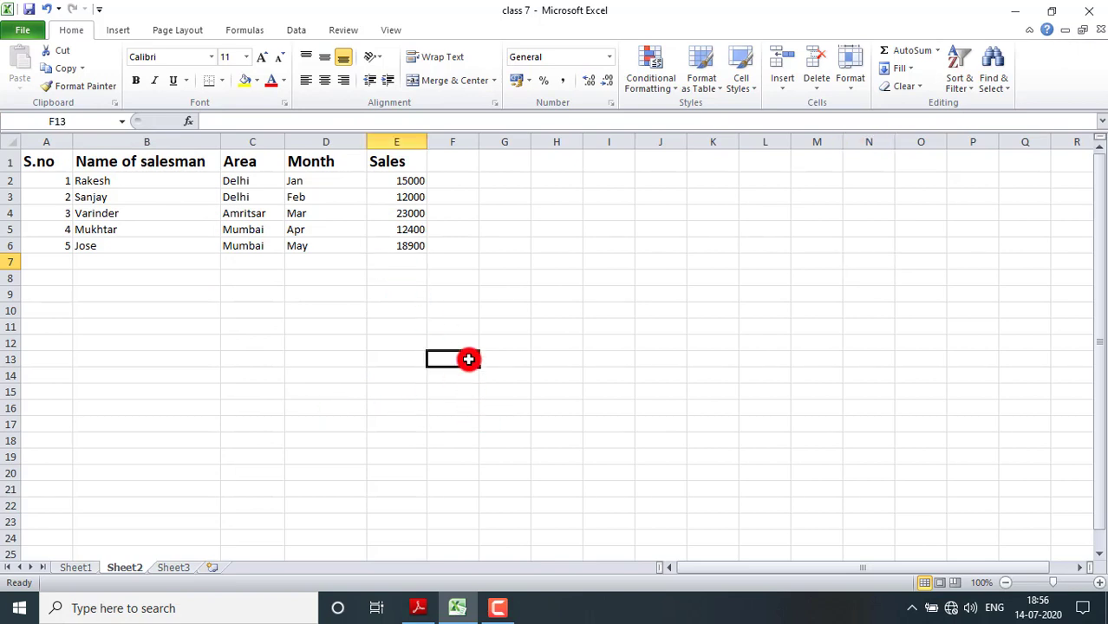
Step: Total the sales figures in E2:E6 into cell E7 with the AutoSum Sum function
left_click(396, 180)
left_click_drag(395, 182, 392, 244)
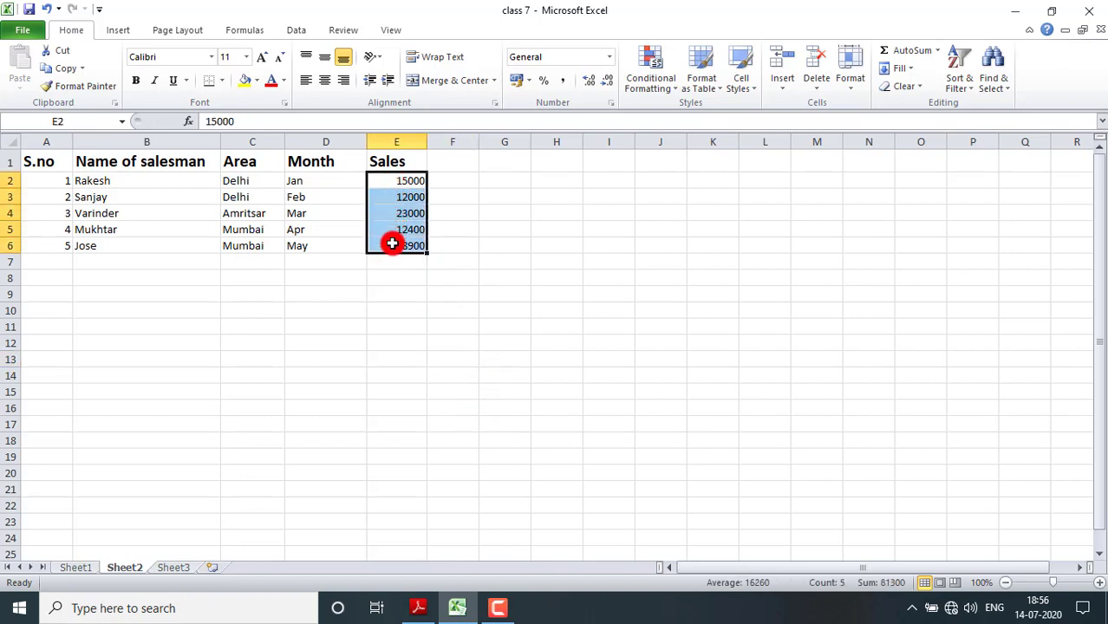
left_click(481, 244)
left_click(388, 181)
left_click_drag(388, 180, 393, 247)
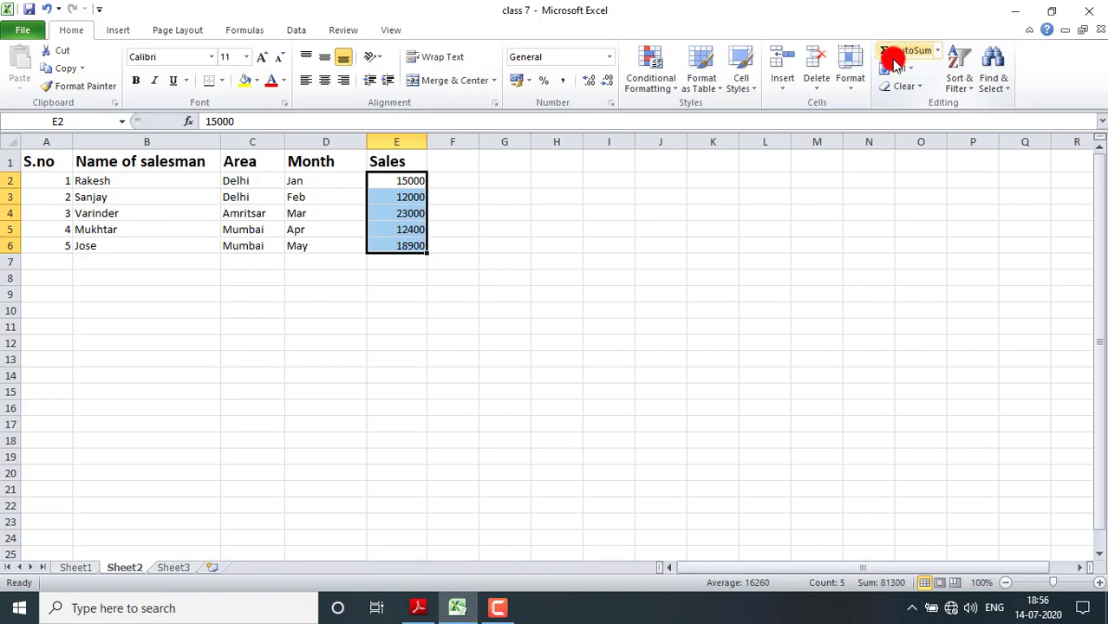
left_click(942, 53)
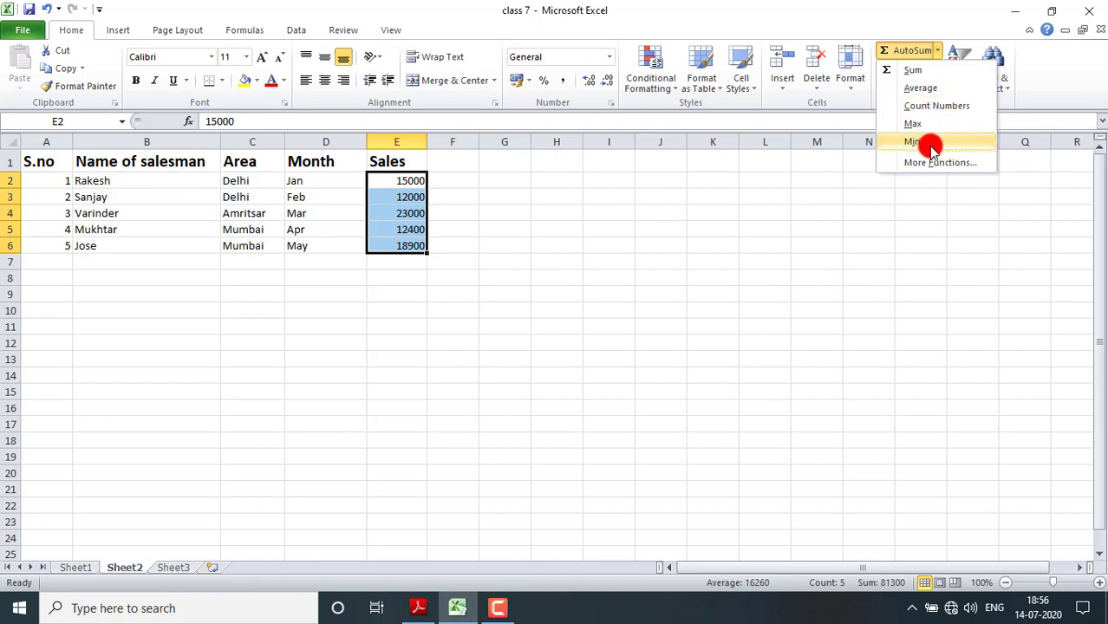
left_click(943, 73)
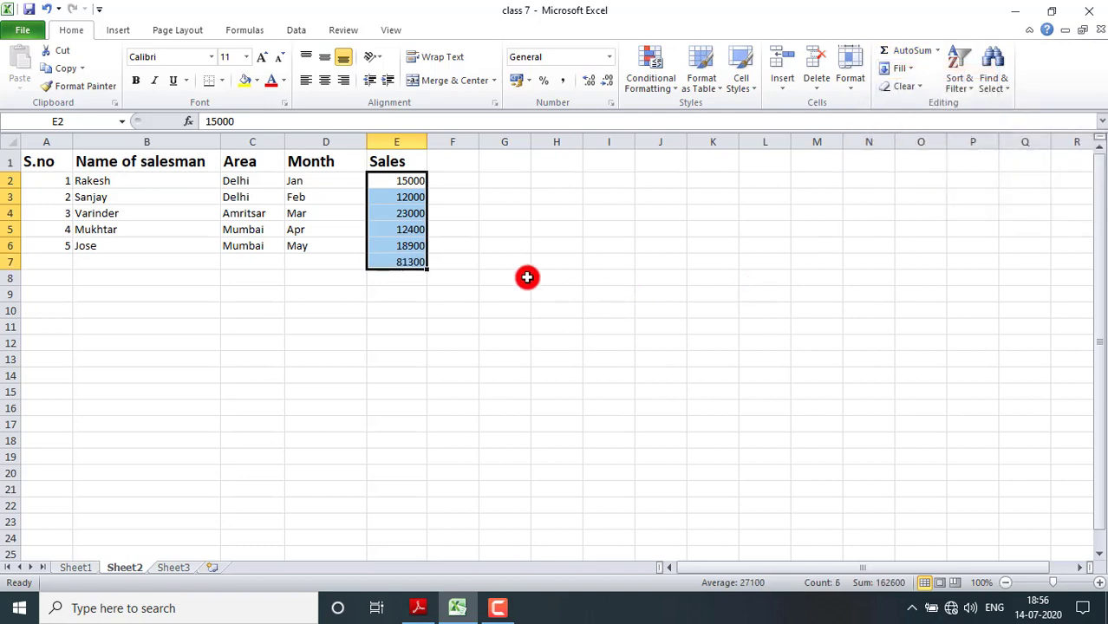
Step: Examine the AutoSum formula in cell E7, the available AutoSum functions and the sales range E2:E6 it adds
left_click(413, 261)
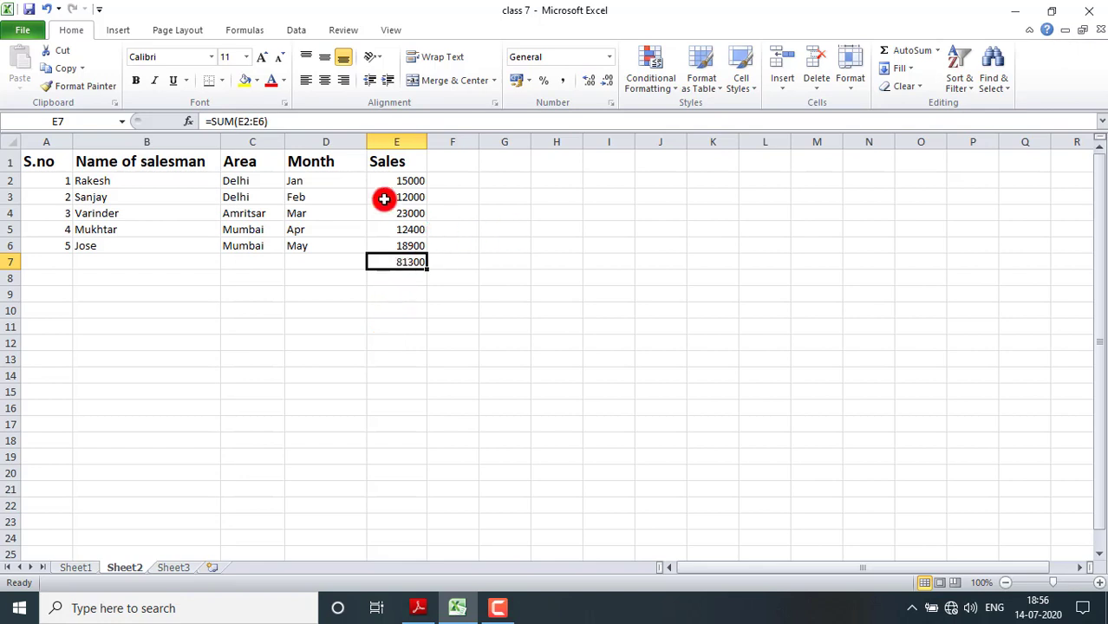
left_click(936, 52)
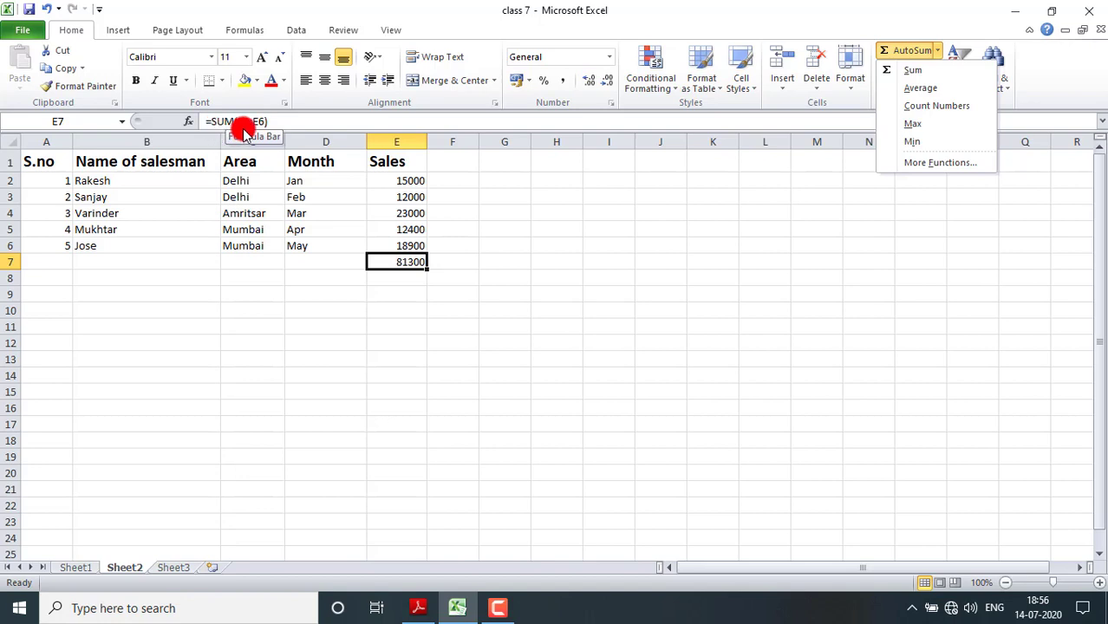
left_click(387, 262)
left_click_drag(396, 181, 401, 246)
left_click(403, 265)
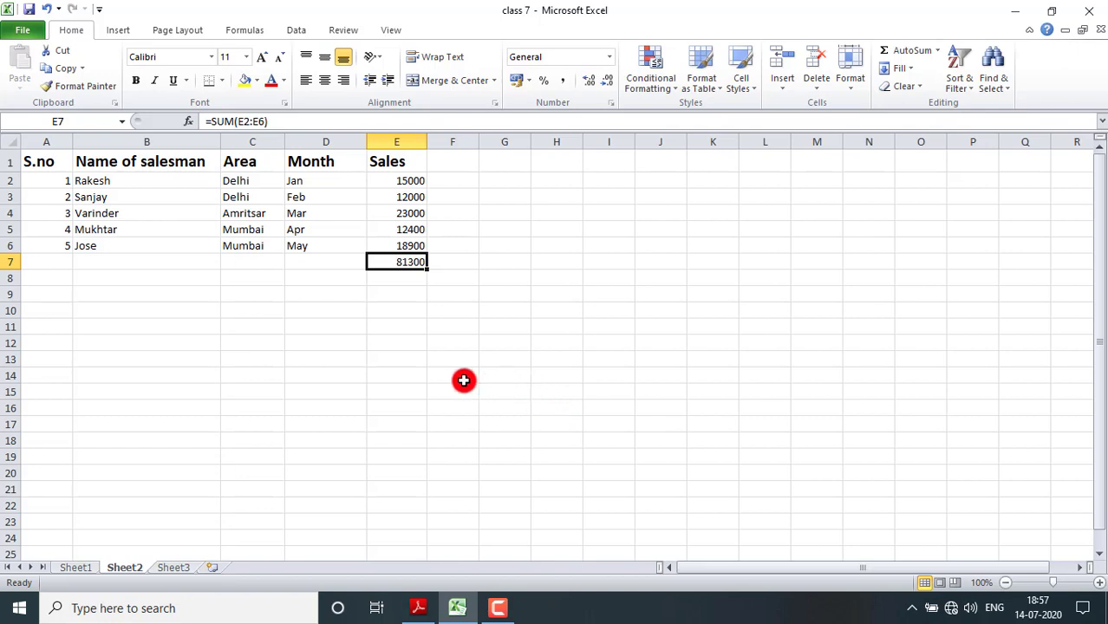
left_click(401, 314)
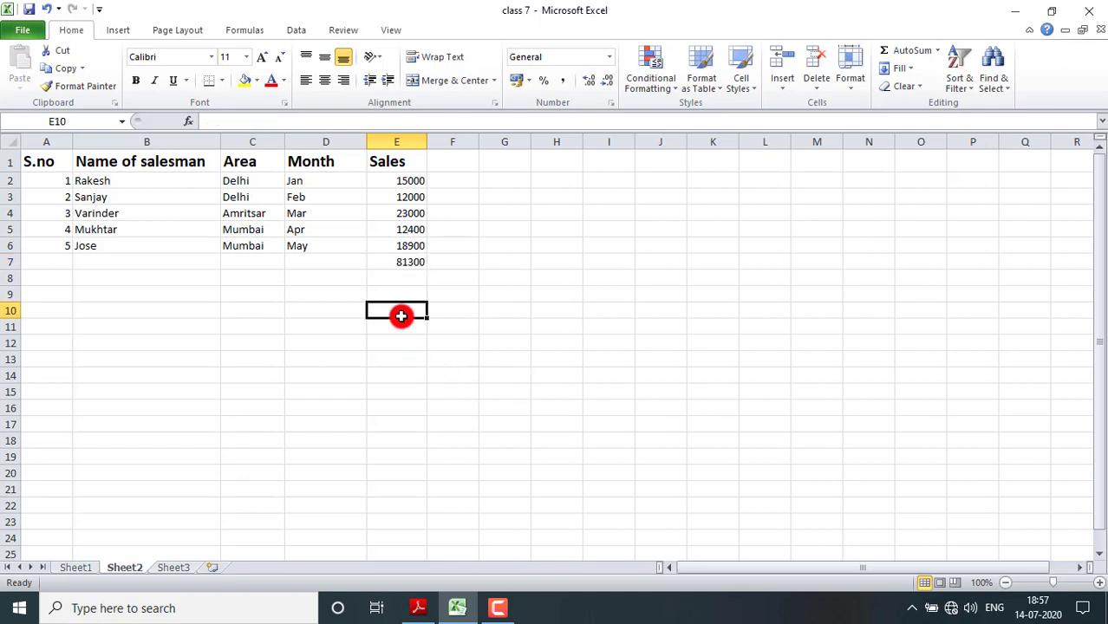
Step: Clear the AutoSum total from cell E7 and enter the formula =E2+E3+E4+E5+E6 there instead
left_click(401, 262)
key("Delete")
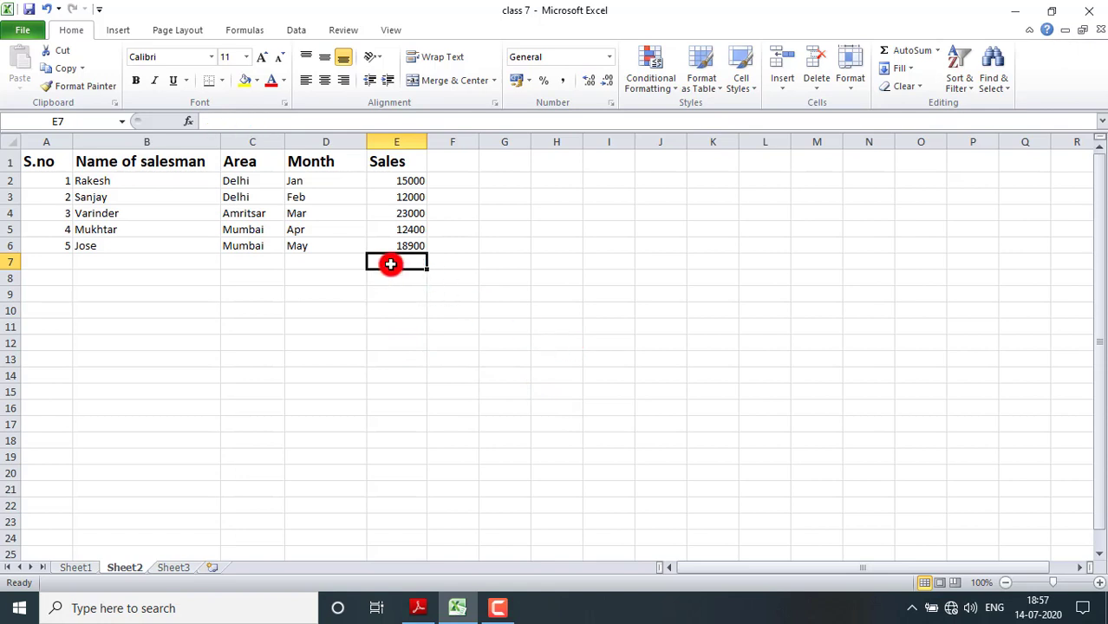
type("=")
left_click(403, 181)
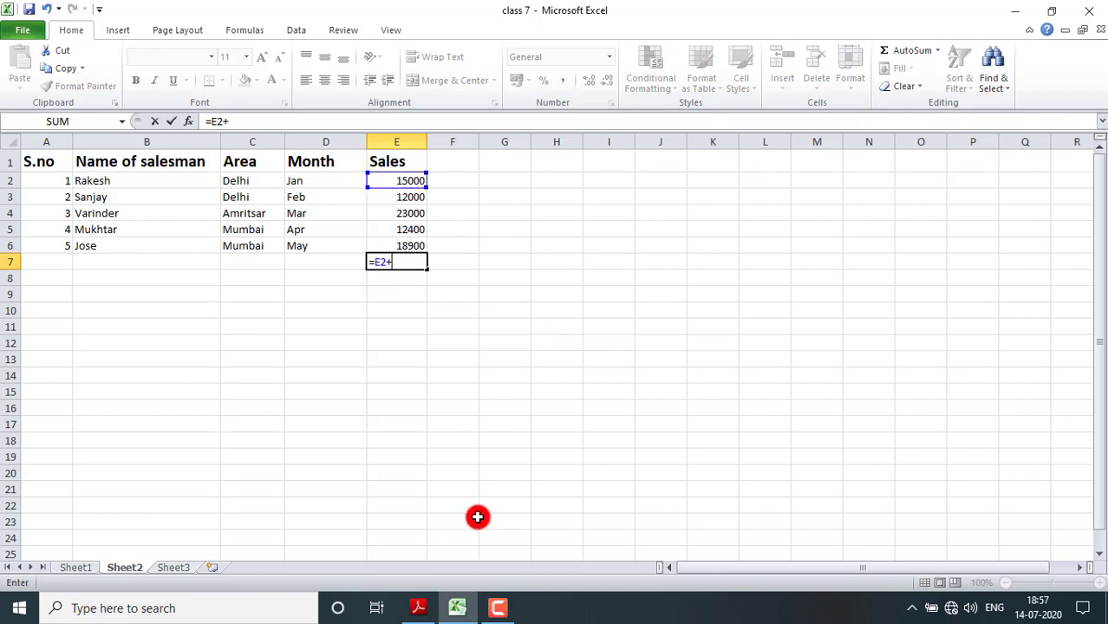
type("+")
left_click(406, 197)
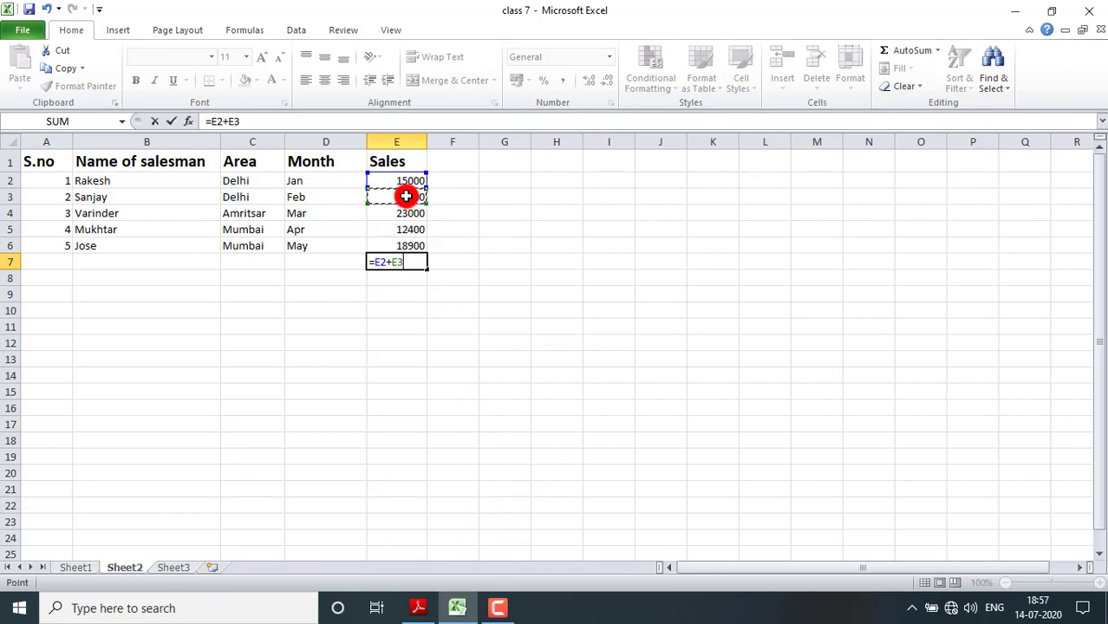
type("+")
left_click(390, 215)
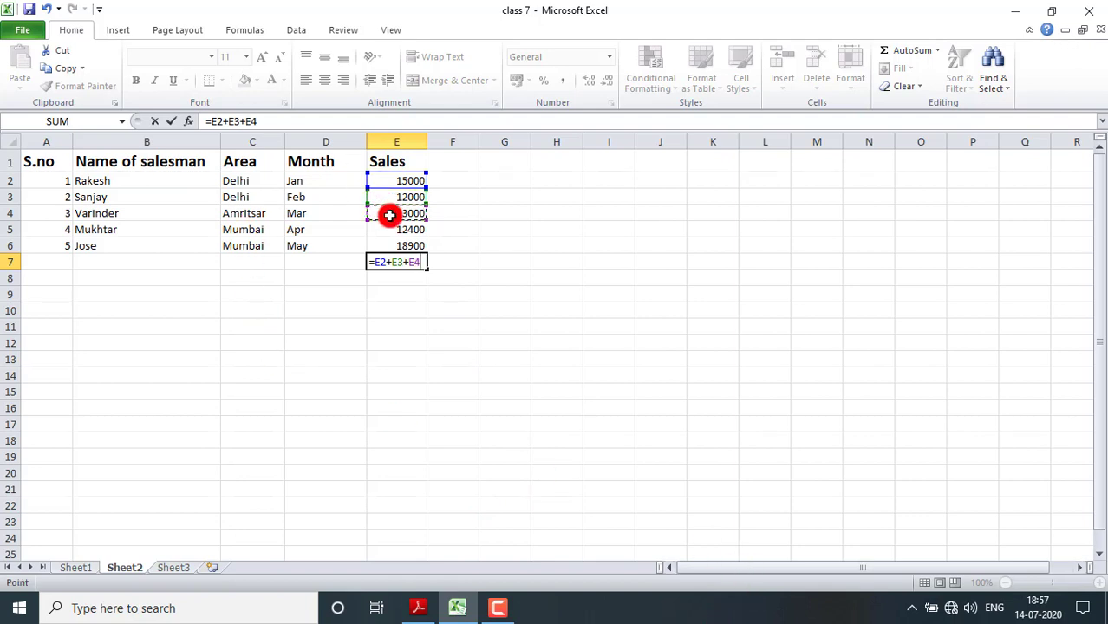
type("+")
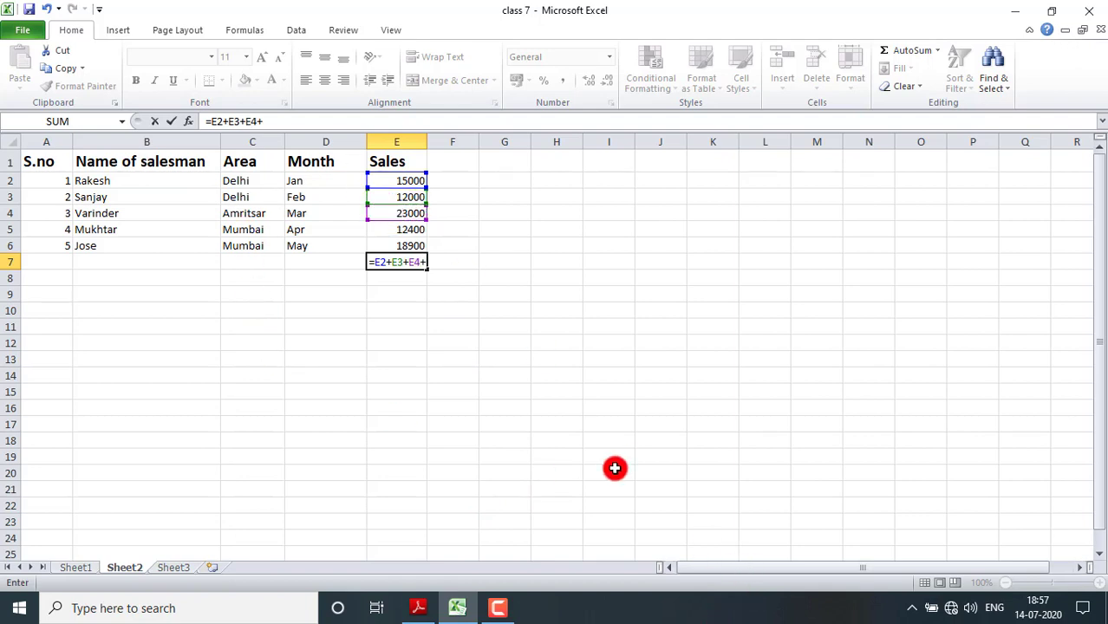
left_click(395, 230)
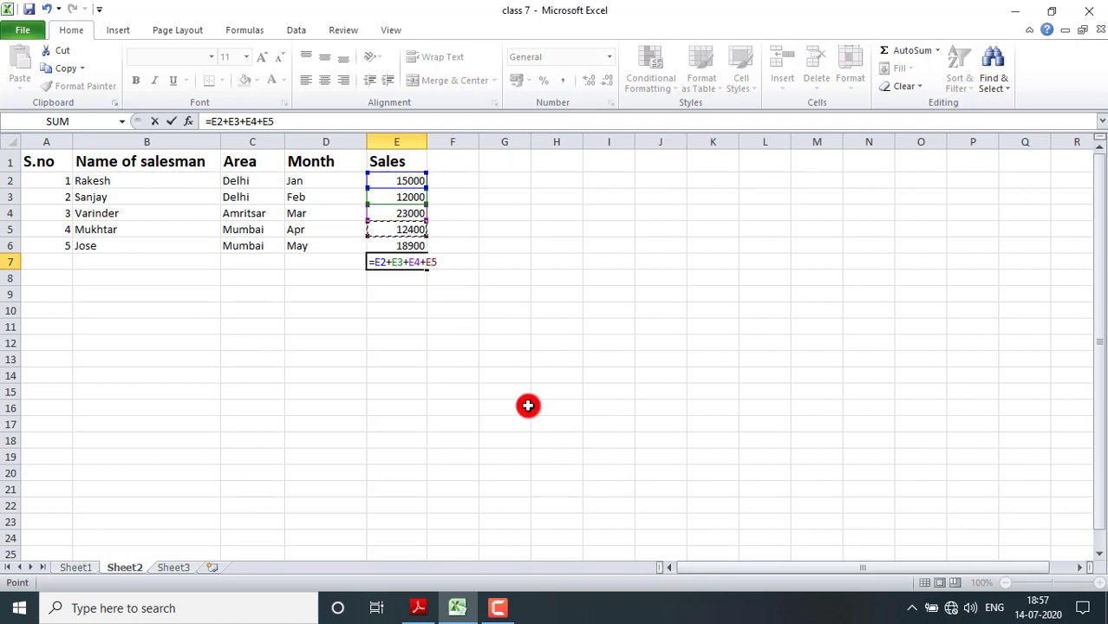
type("+")
left_click(398, 245)
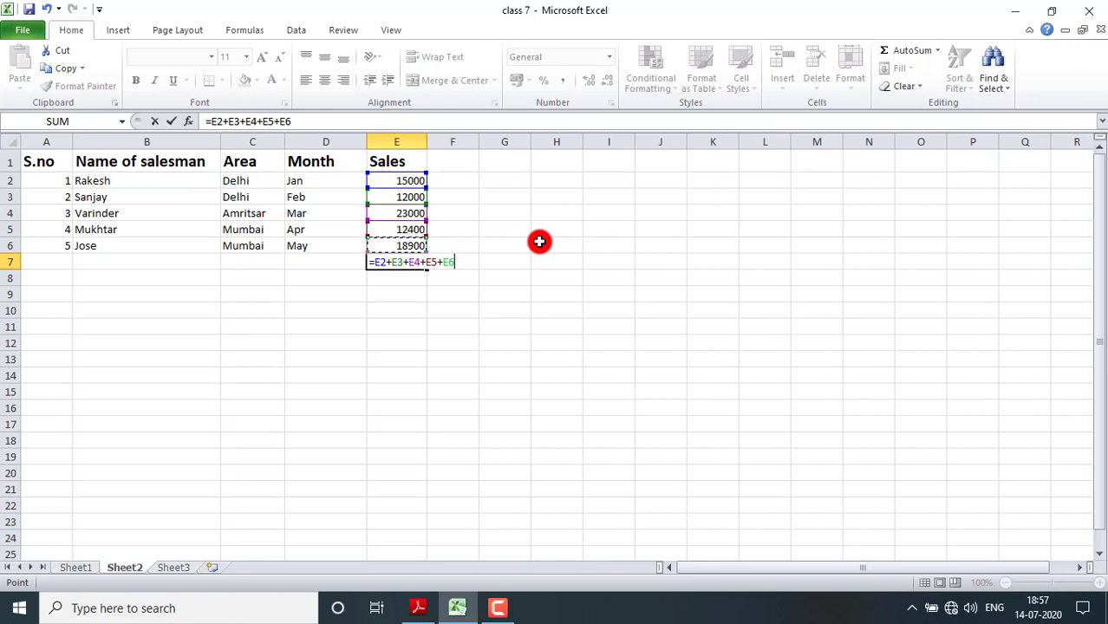
key("Return")
Step: Check the manual addition formula in cell E7 and compare it with the functions AutoSum offers
left_click(406, 262)
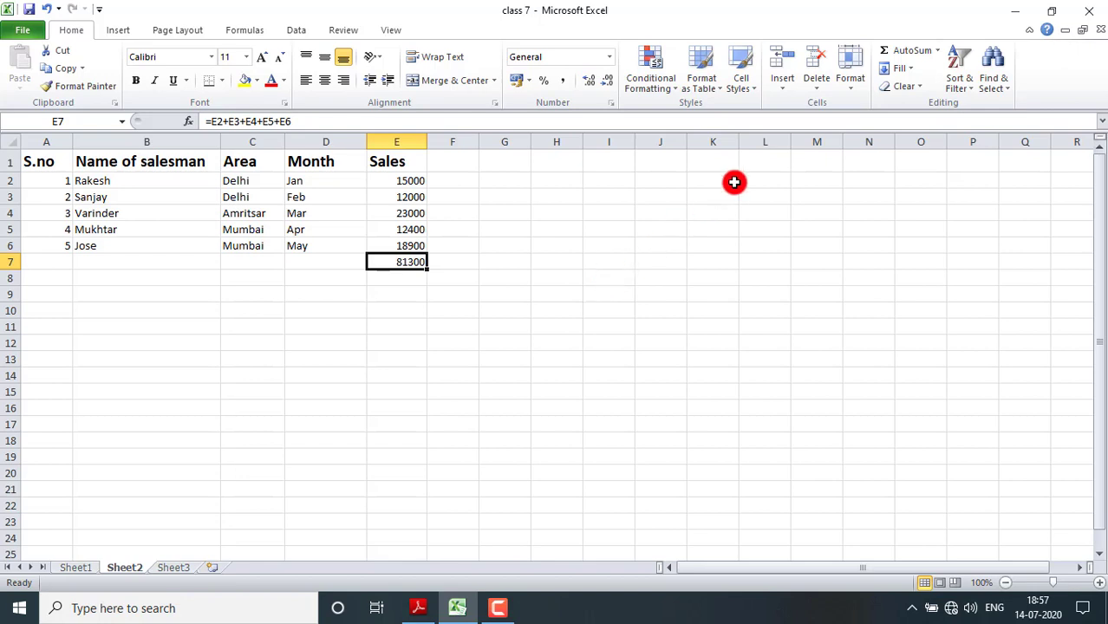
left_click(937, 50)
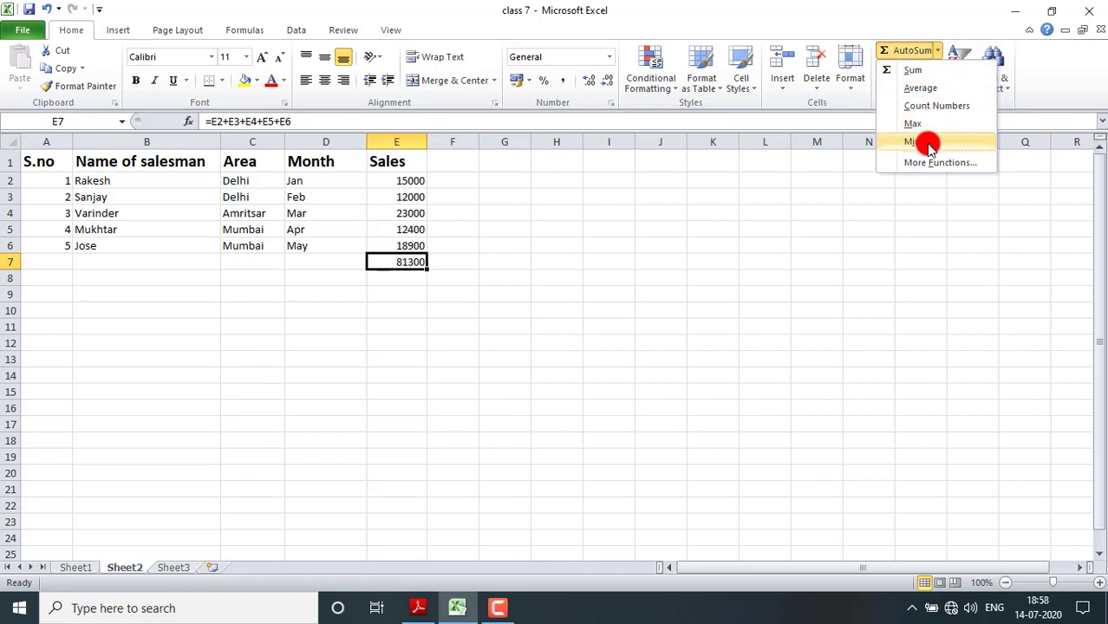
left_click(628, 274)
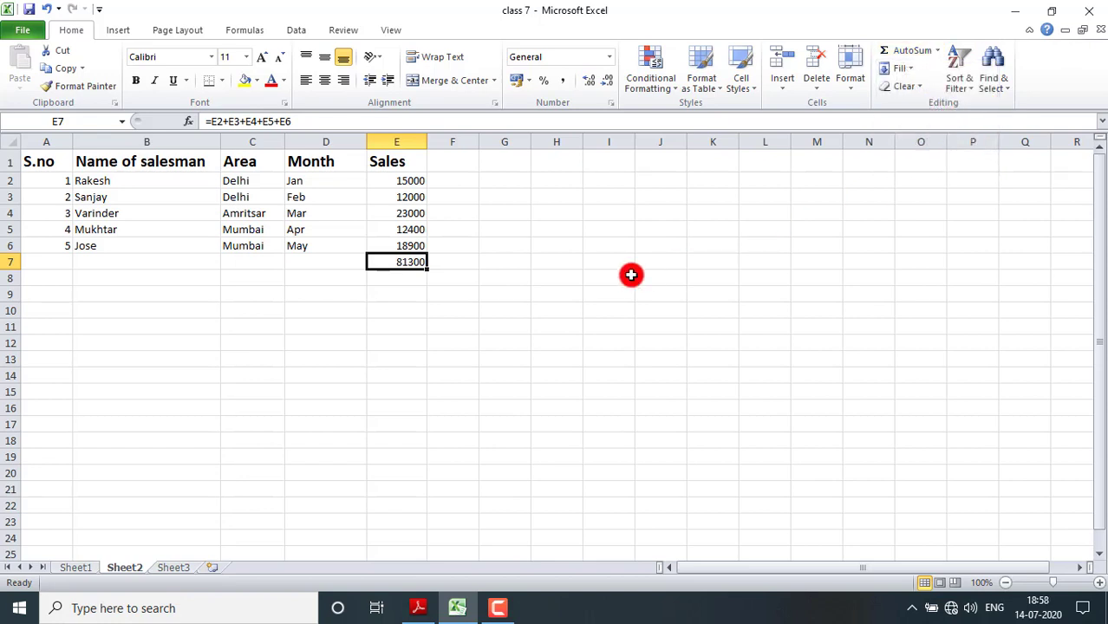